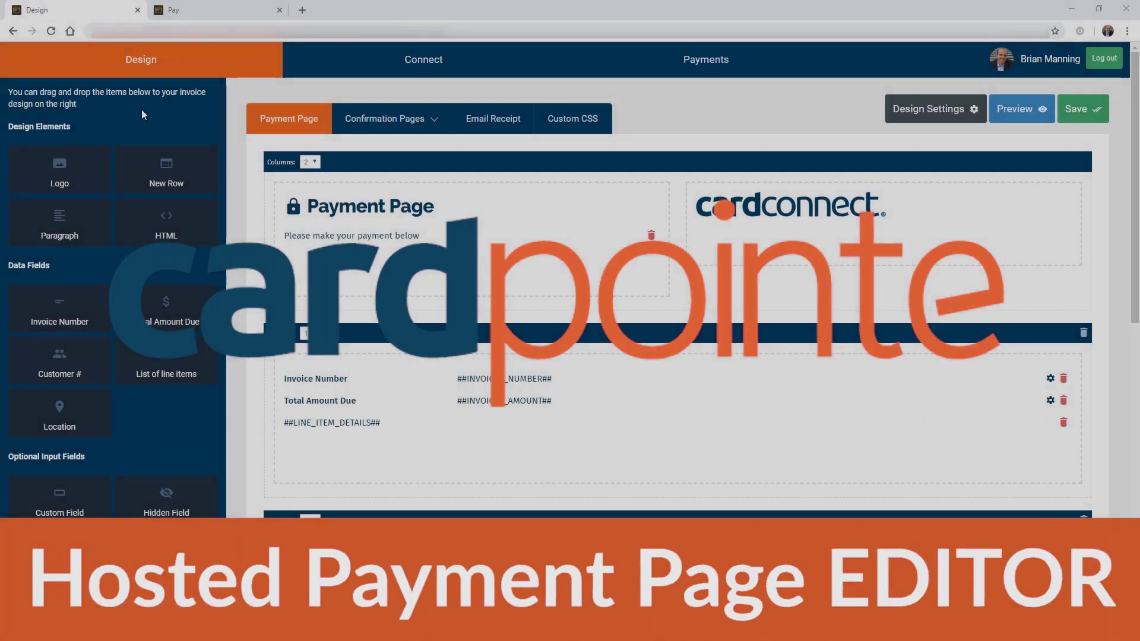
- View the live hosted payment form with its invoice, amount, product and billing fields
left_click(225, 10)
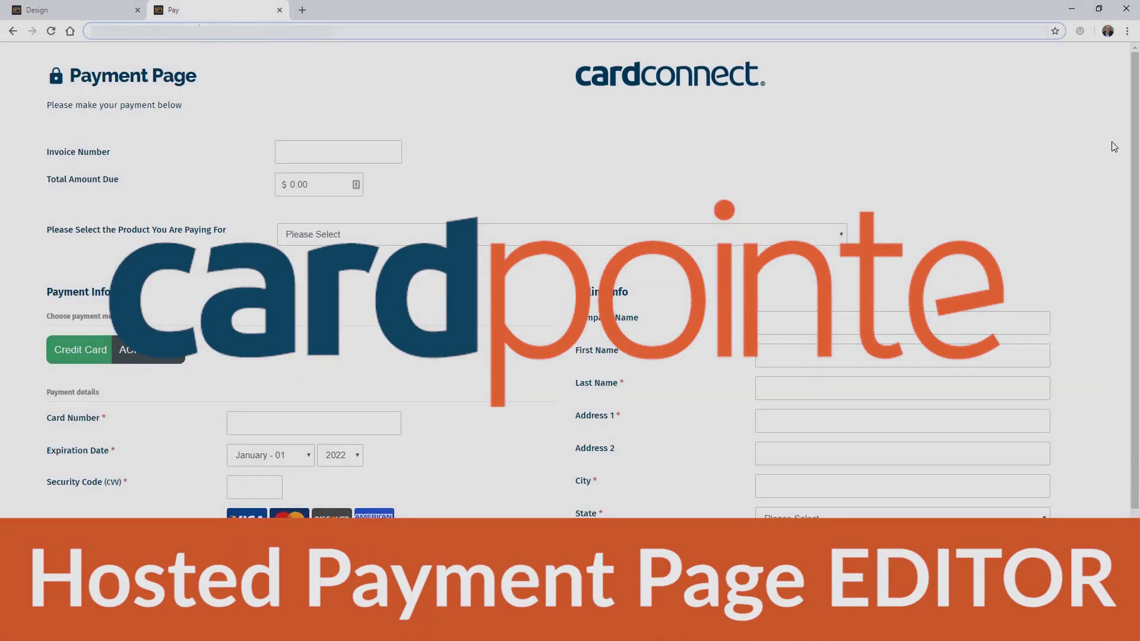
mouse_move(1135, 102)
left_mouse_down()
mouse_move(1135, 238)
mouse_move(1135, 99)
left_mouse_up()
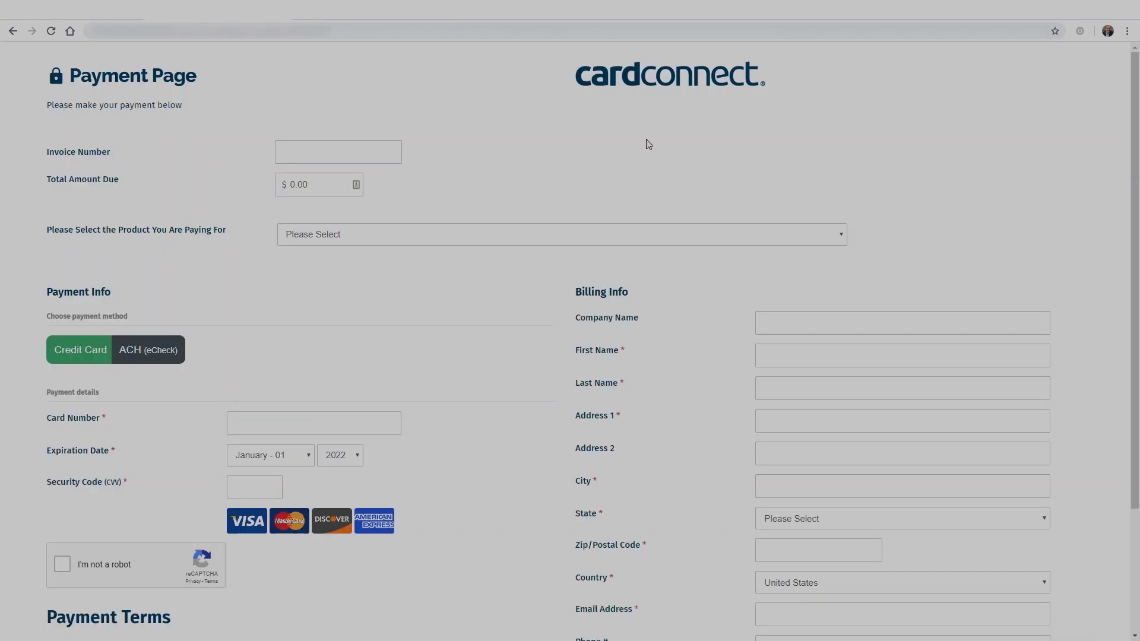
- Review the lower payment form, try the reCAPTCHA check, and return to the Design view
scroll(648, 145, "down", 1)
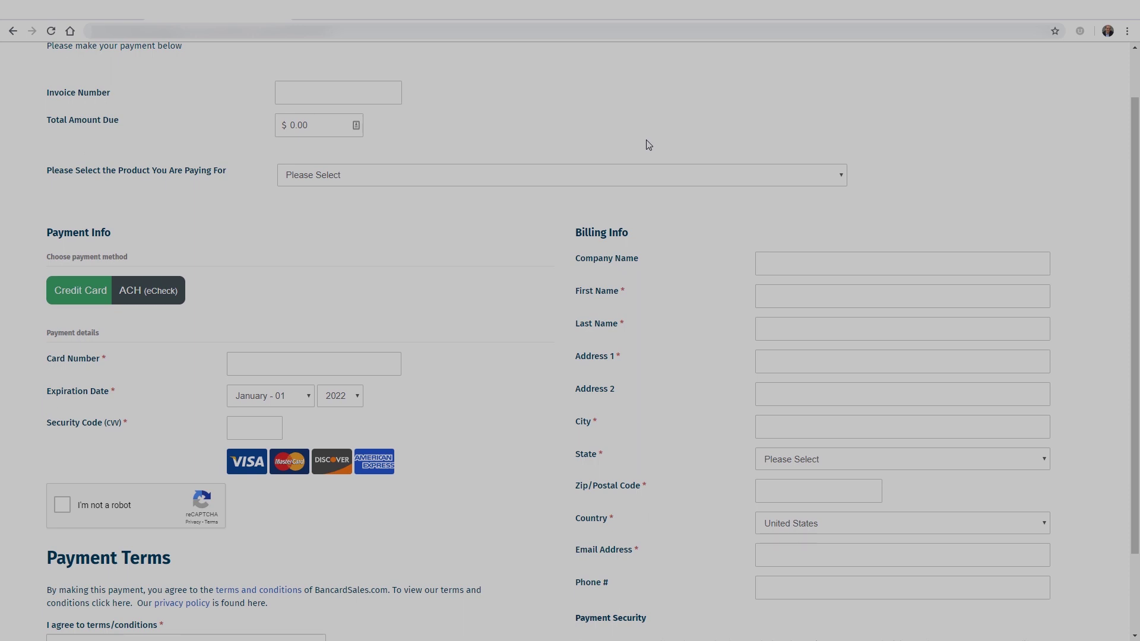
scroll(648, 145, "down", 2)
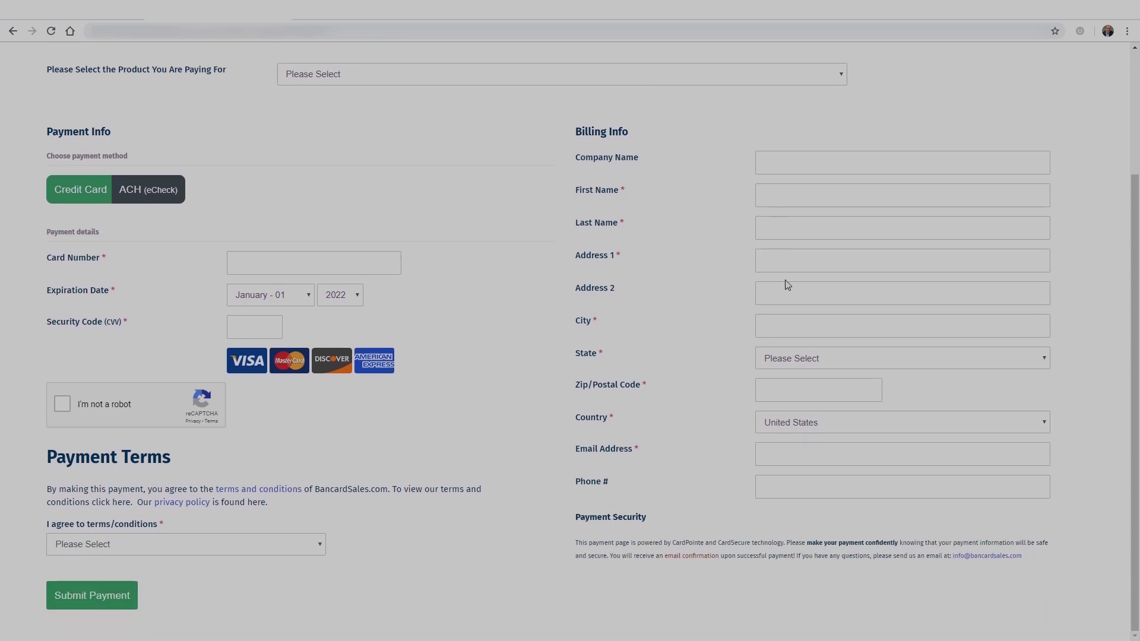
left_click(62, 404)
left_click(95, 22)
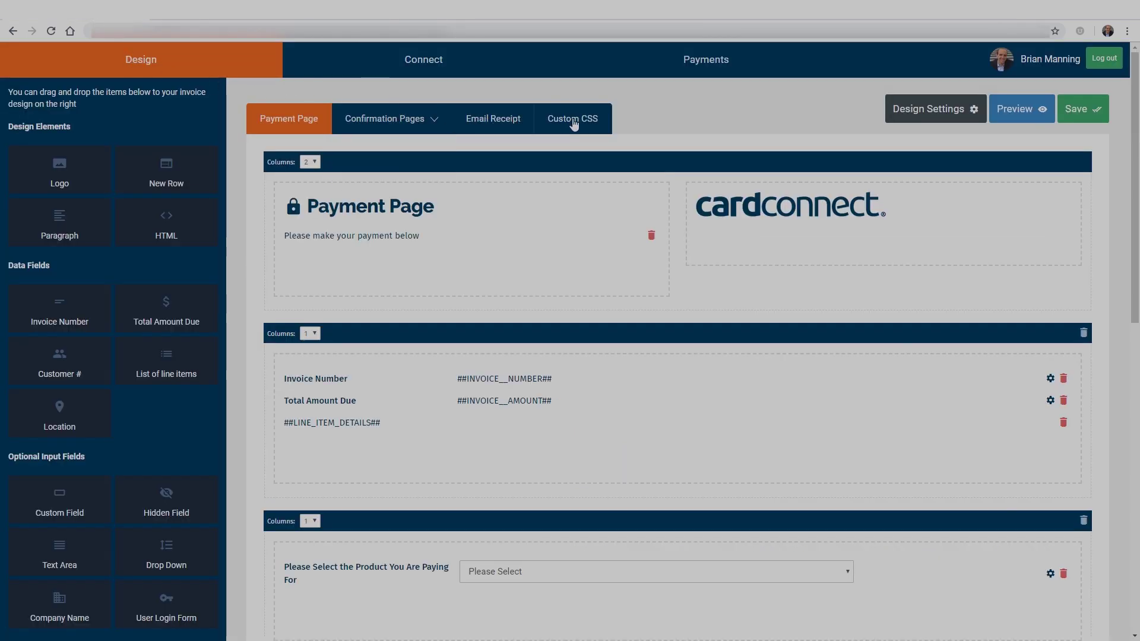
left_click(404, 125)
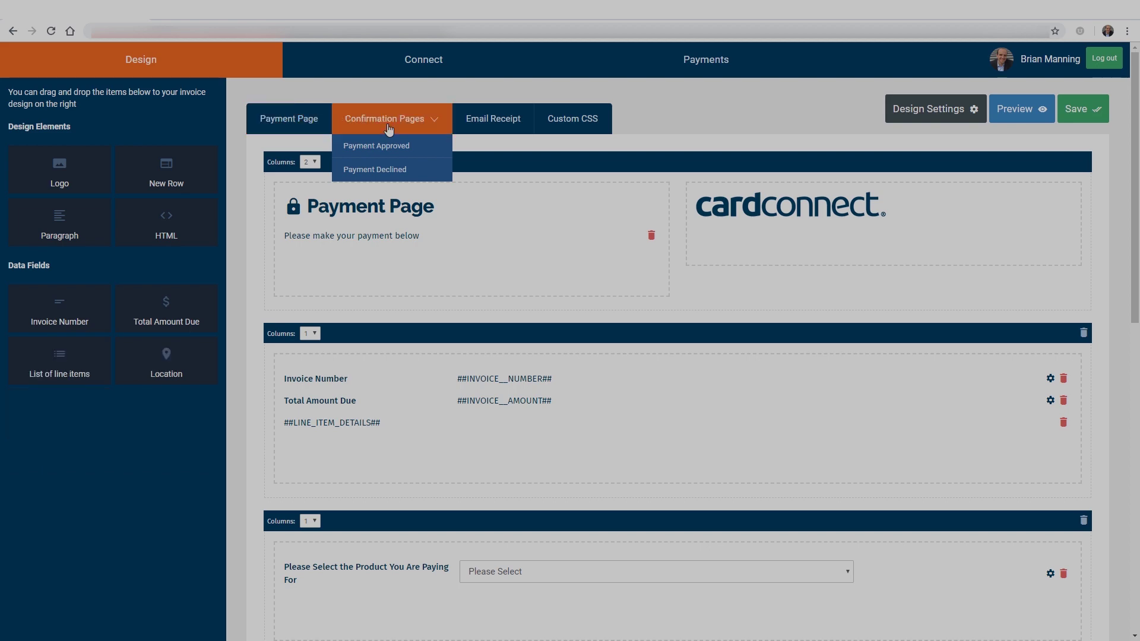
left_click(499, 123)
left_click(552, 123)
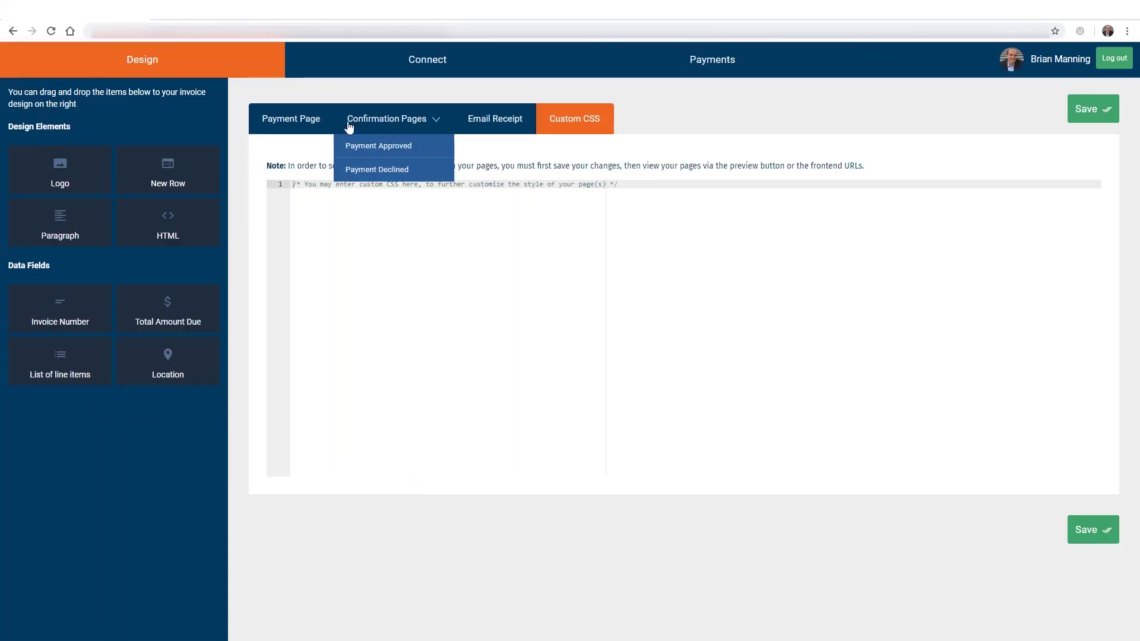
left_click(304, 121)
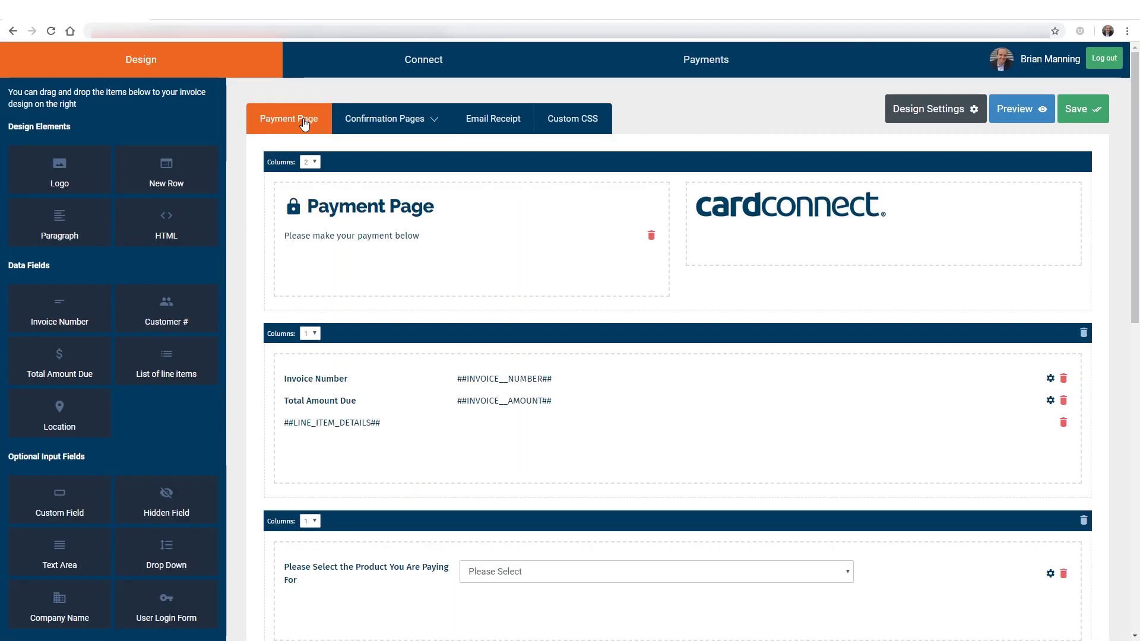
left_click(410, 67)
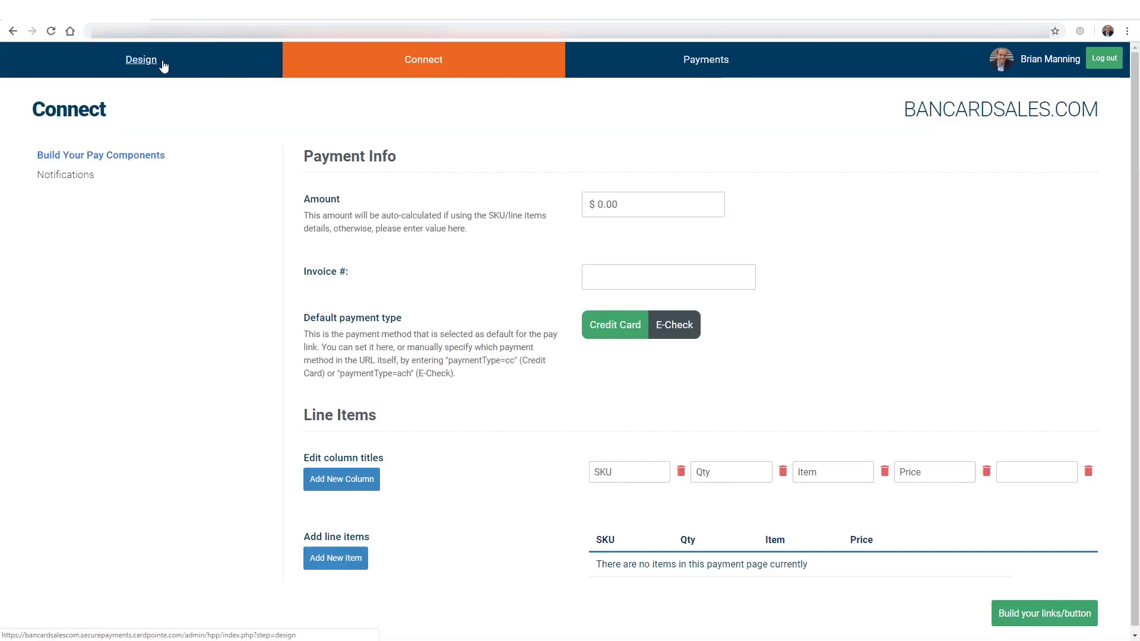
left_click(132, 61)
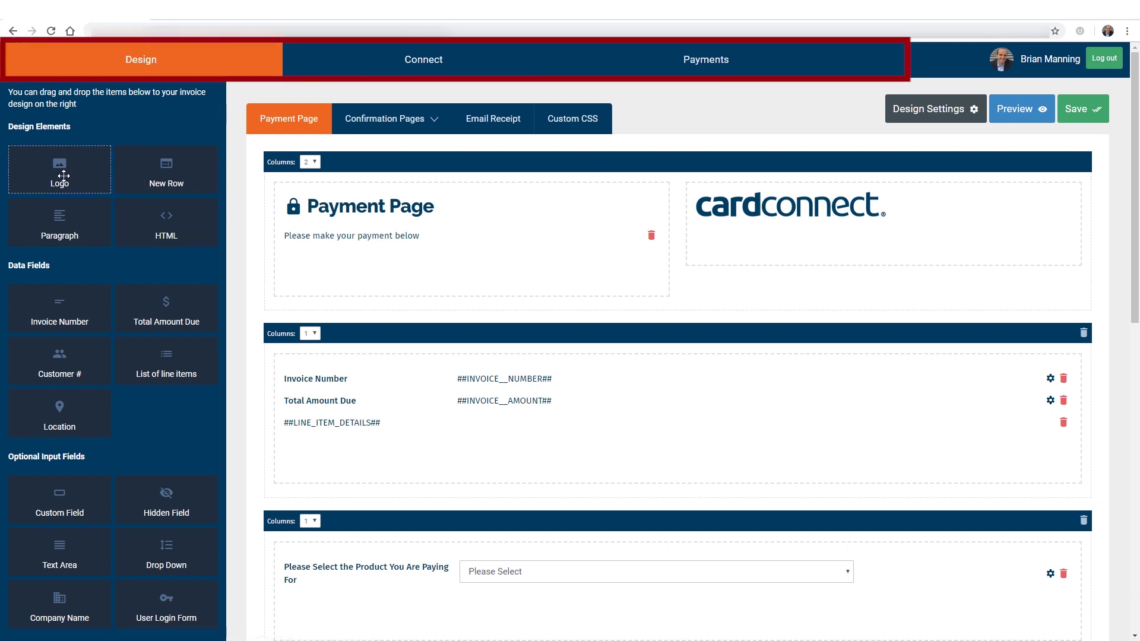
left_click_drag(65, 227, 352, 263)
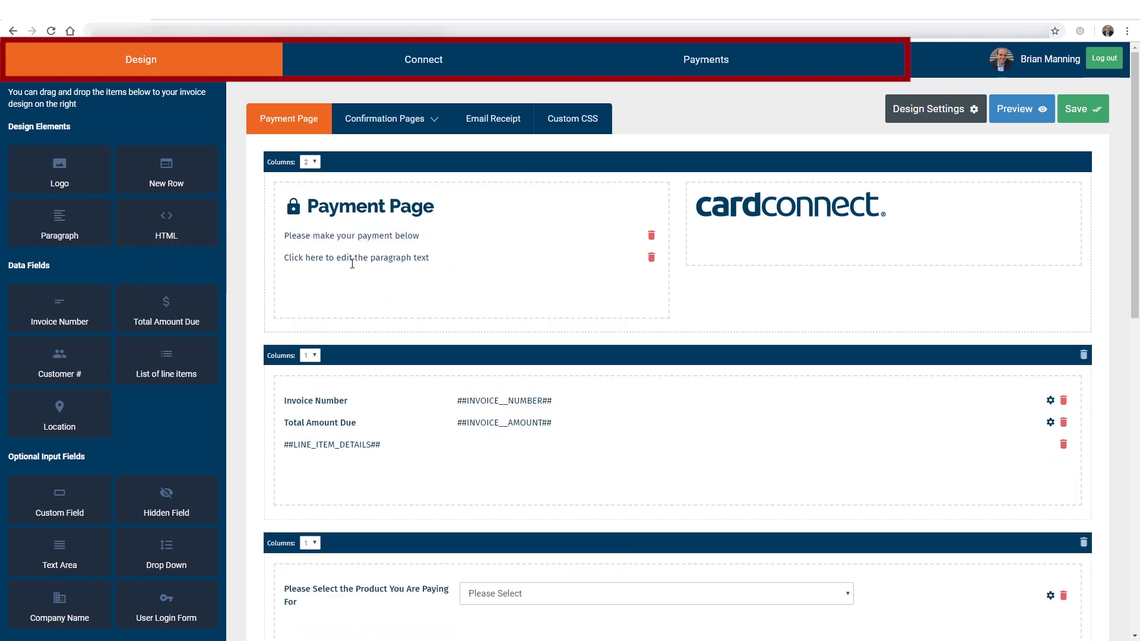
left_click(651, 257)
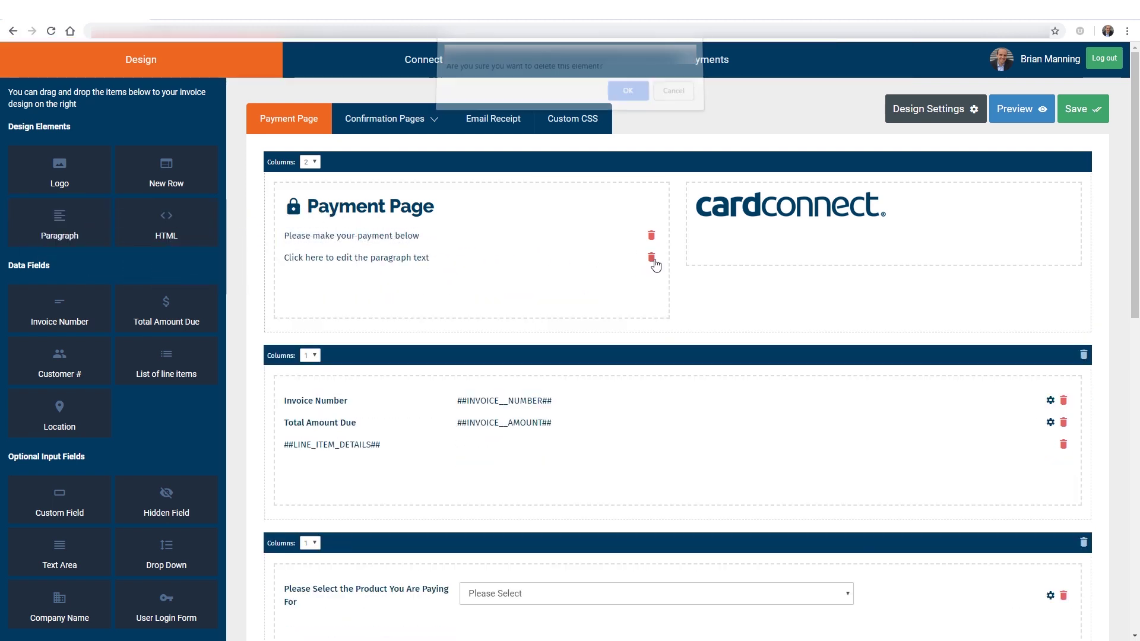
left_click(628, 99)
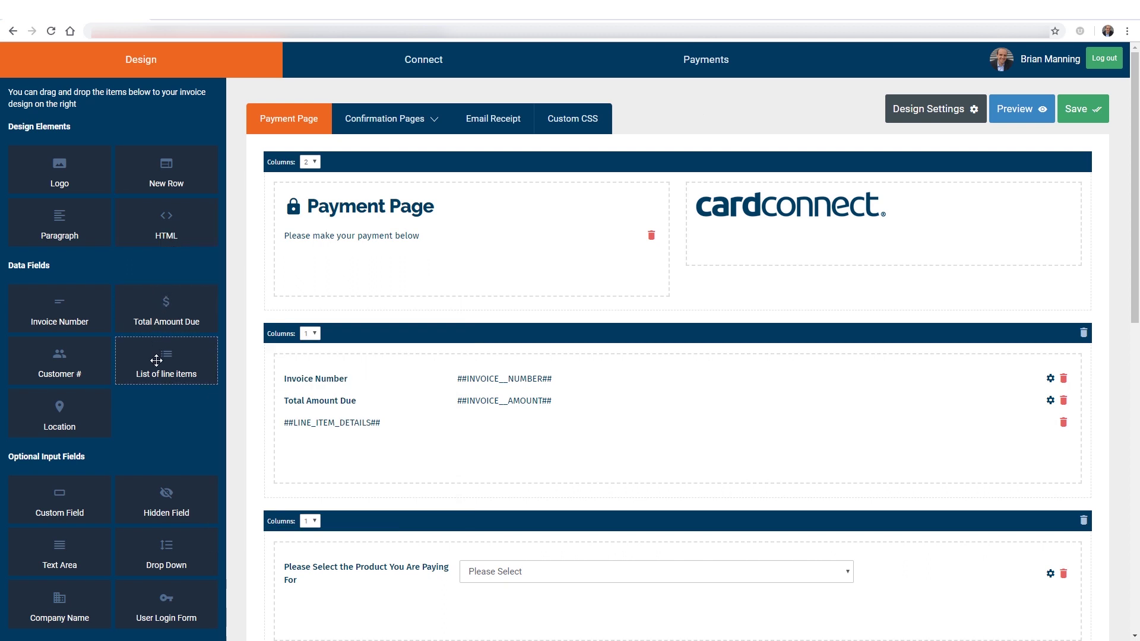
left_click_drag(166, 321, 364, 450)
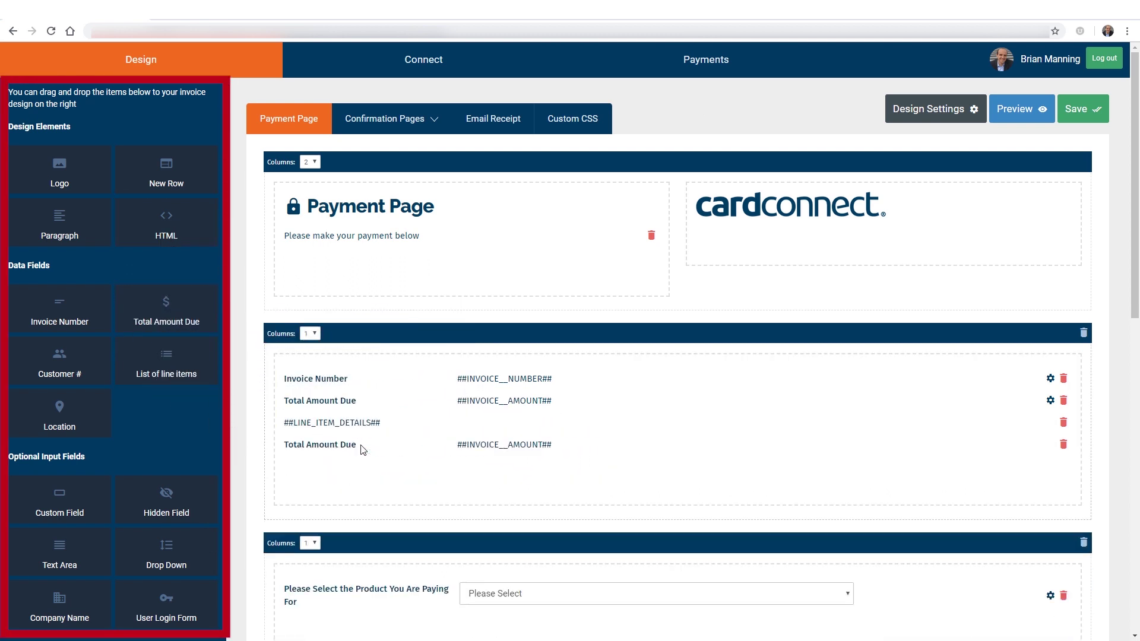
left_click(1062, 444)
left_click(628, 98)
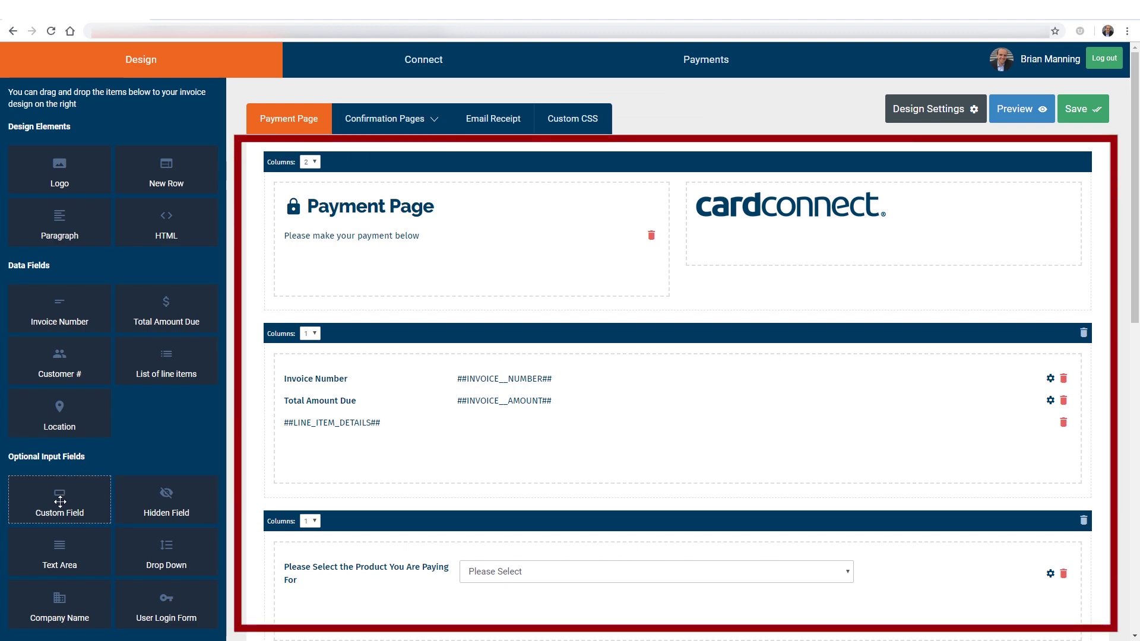
left_click_drag(59, 501, 325, 452)
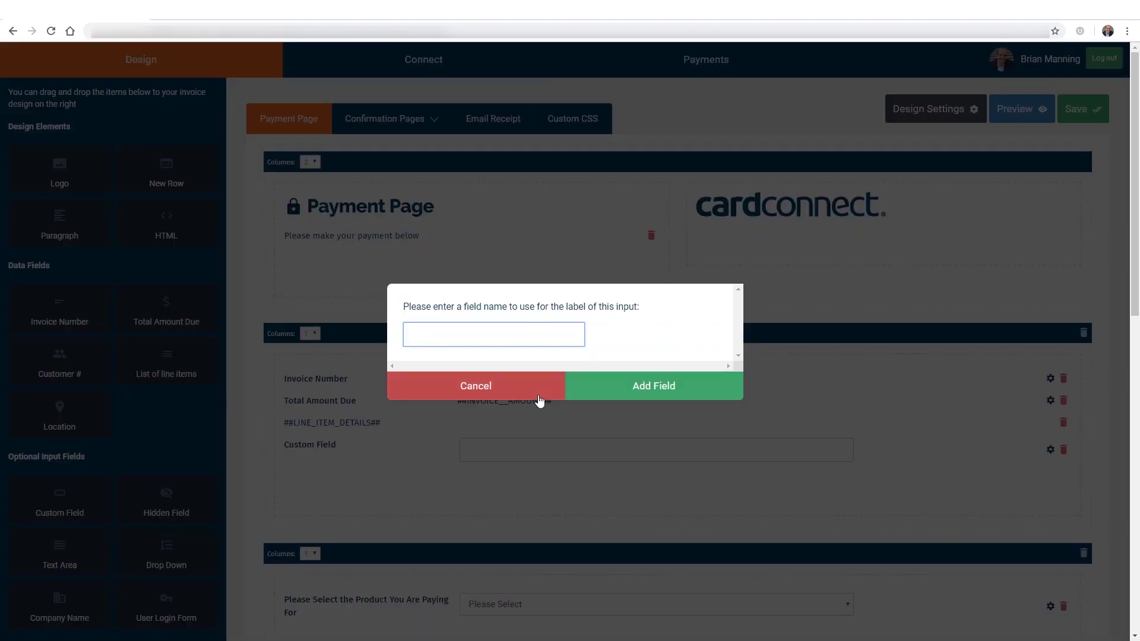
left_click(517, 390)
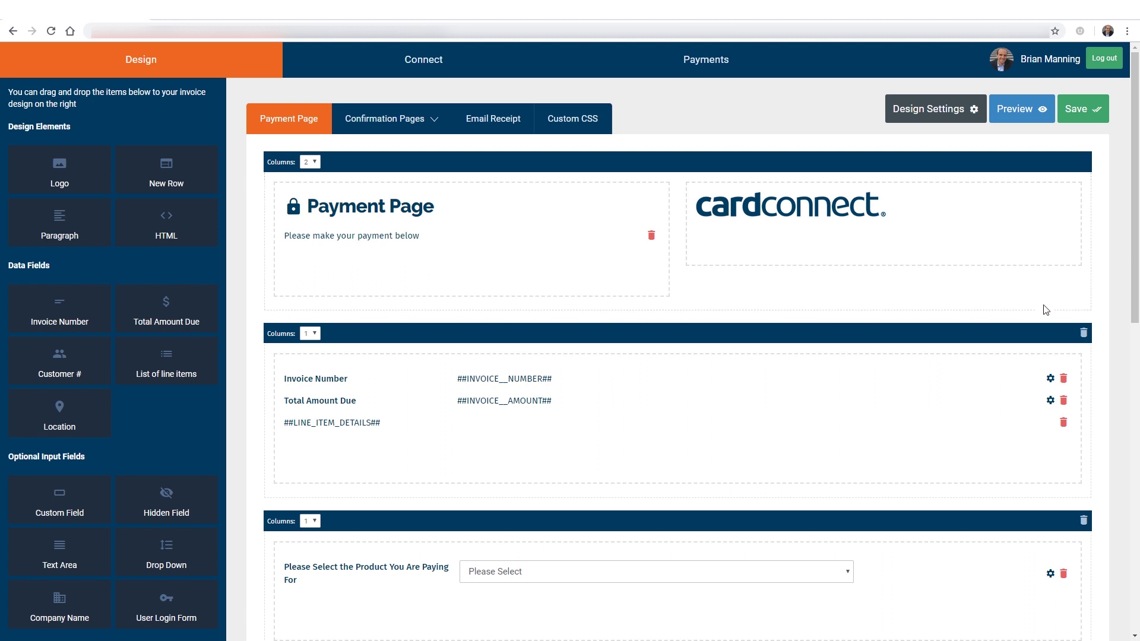
left_click_drag(1136, 246, 1138, 425)
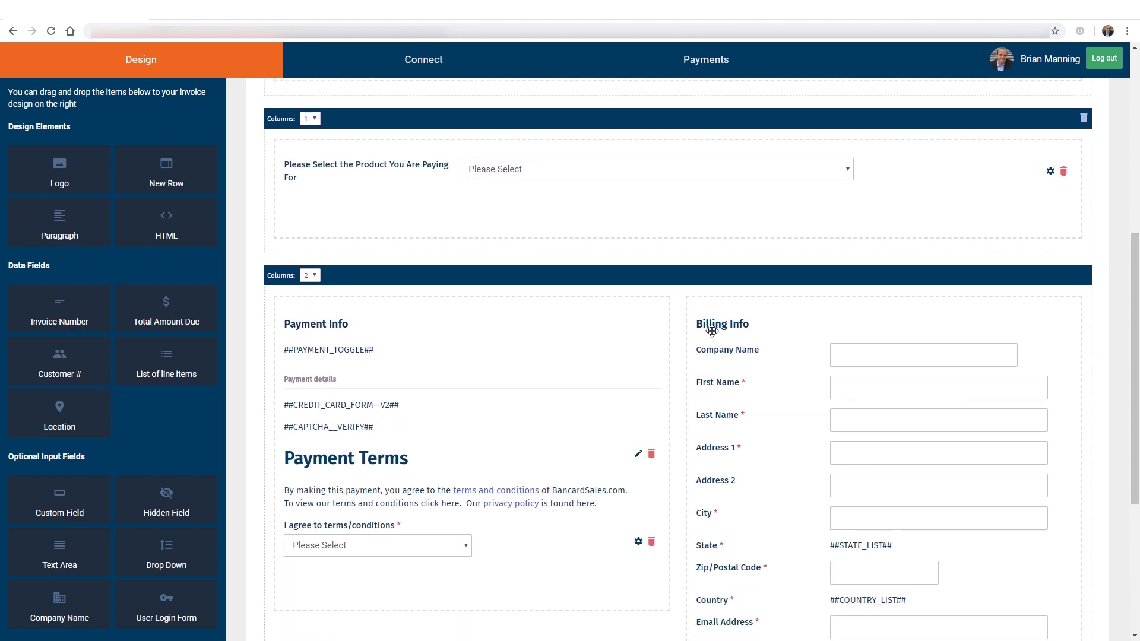
left_click_drag(1137, 368, 1137, 184)
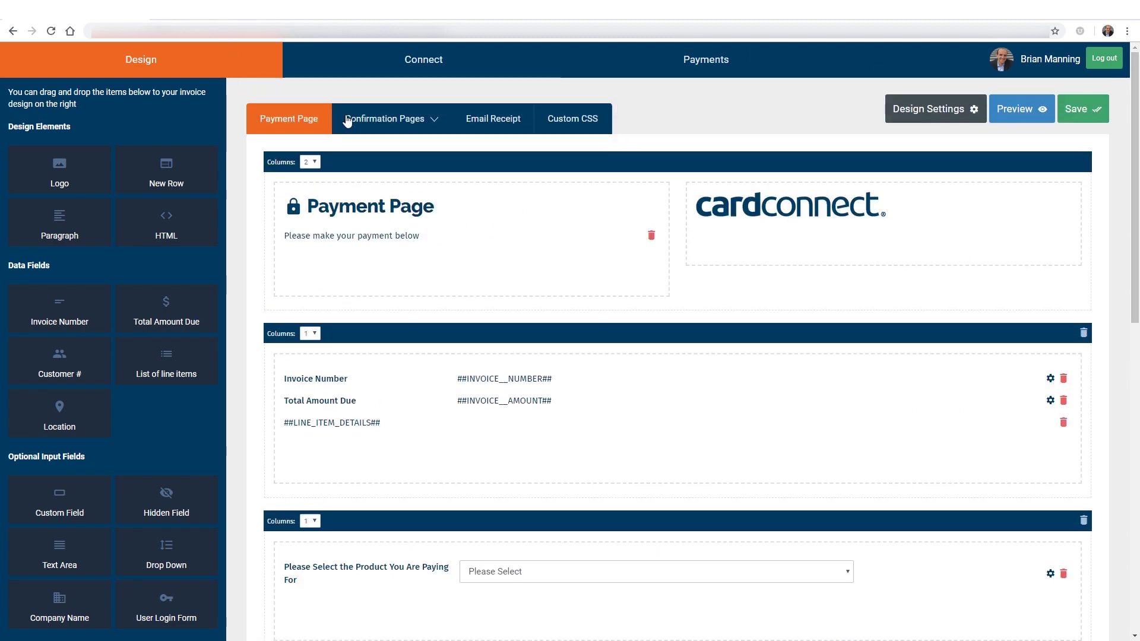
- Check the Payment Approved and Declined confirmation pages, then bring up the Email Receipt design settings
left_click(383, 121)
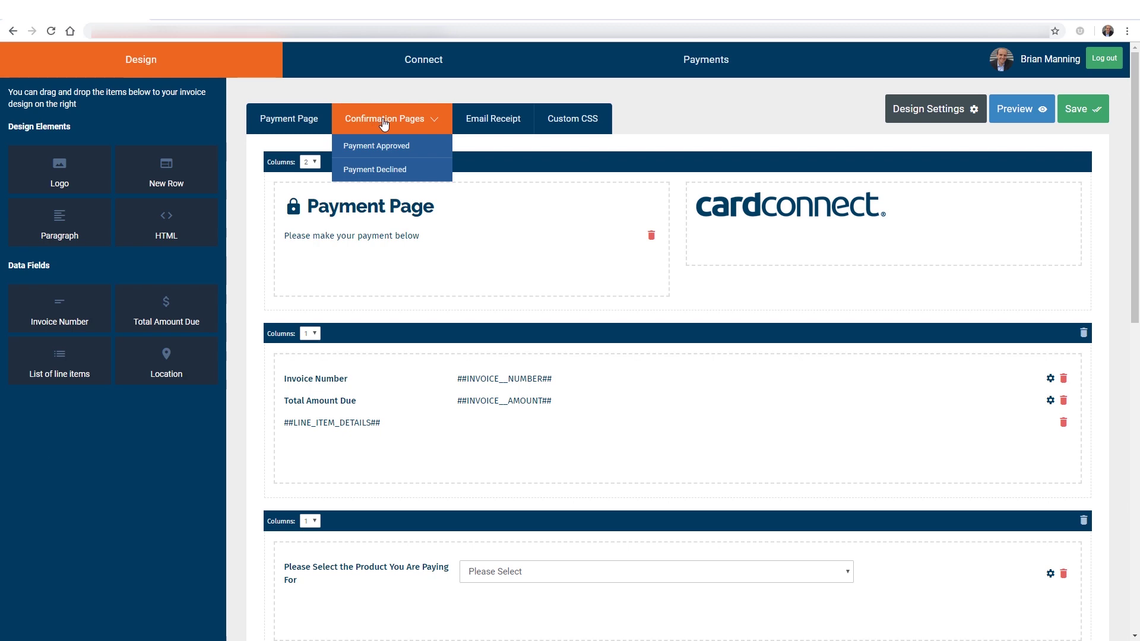
left_click(380, 146)
left_click(377, 171)
left_click(381, 147)
left_click(484, 124)
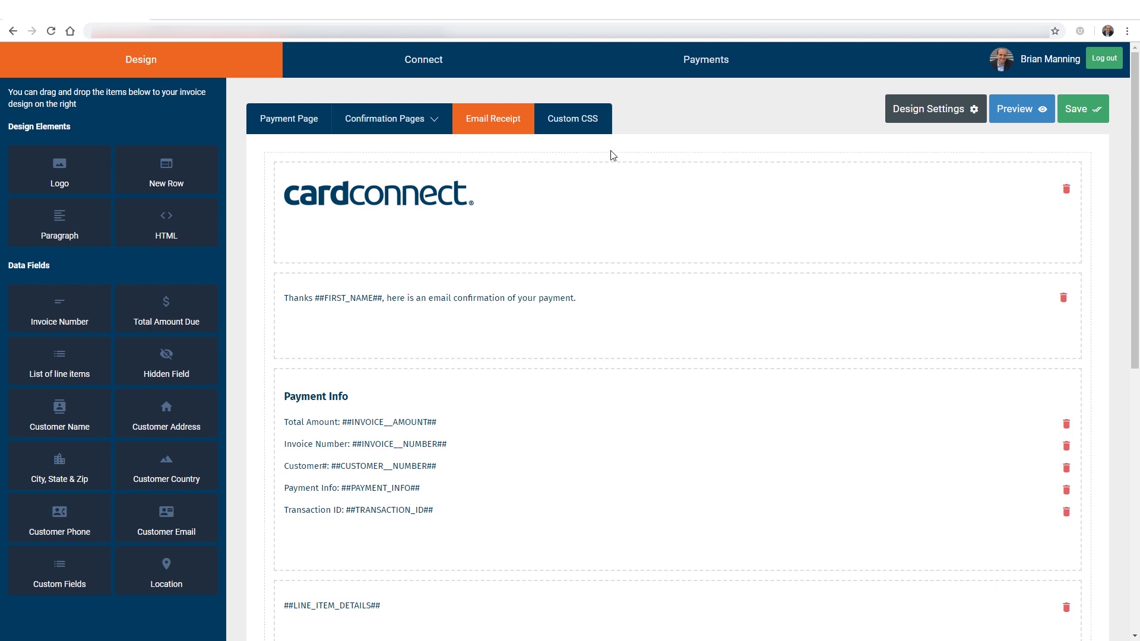
left_click(932, 112)
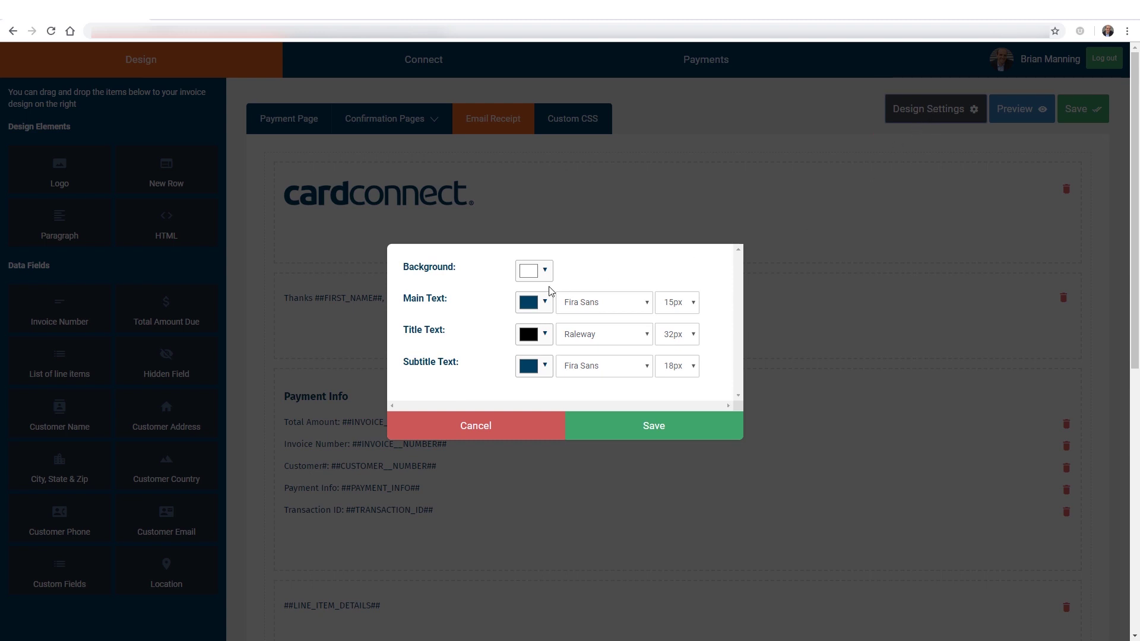
- Set the background colour to #fefefe, keep Fira Sans as main font, and save
left_click(534, 271)
mouse_move(537, 298)
left_mouse_down()
mouse_move(526, 304)
mouse_move(520, 288)
left_mouse_up()
left_click(608, 419)
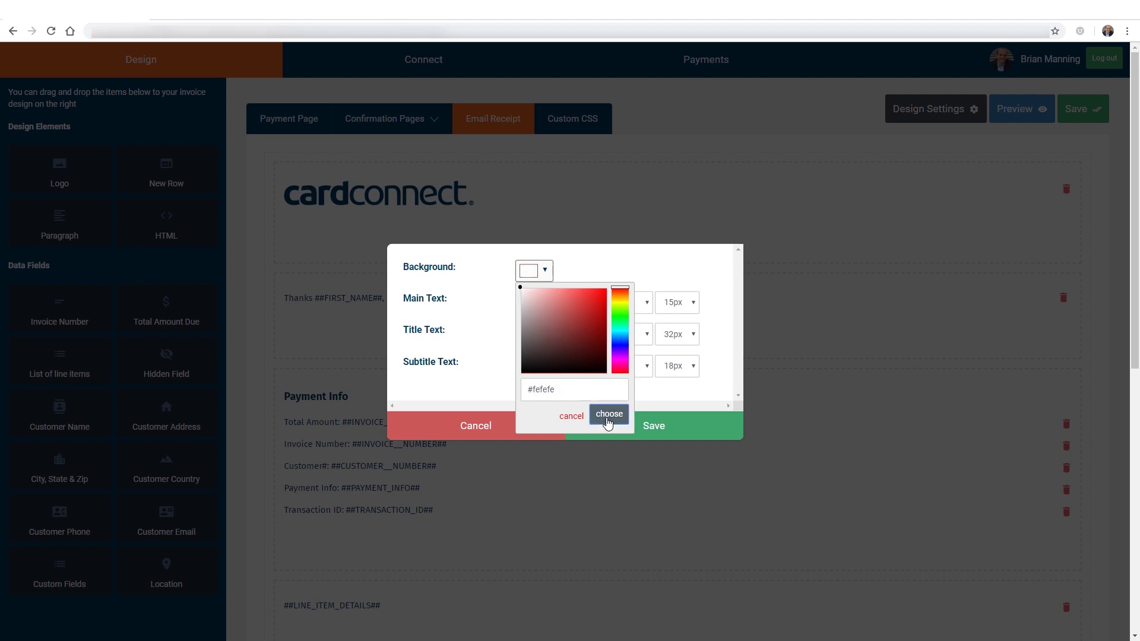
left_click(584, 306)
left_click(585, 309)
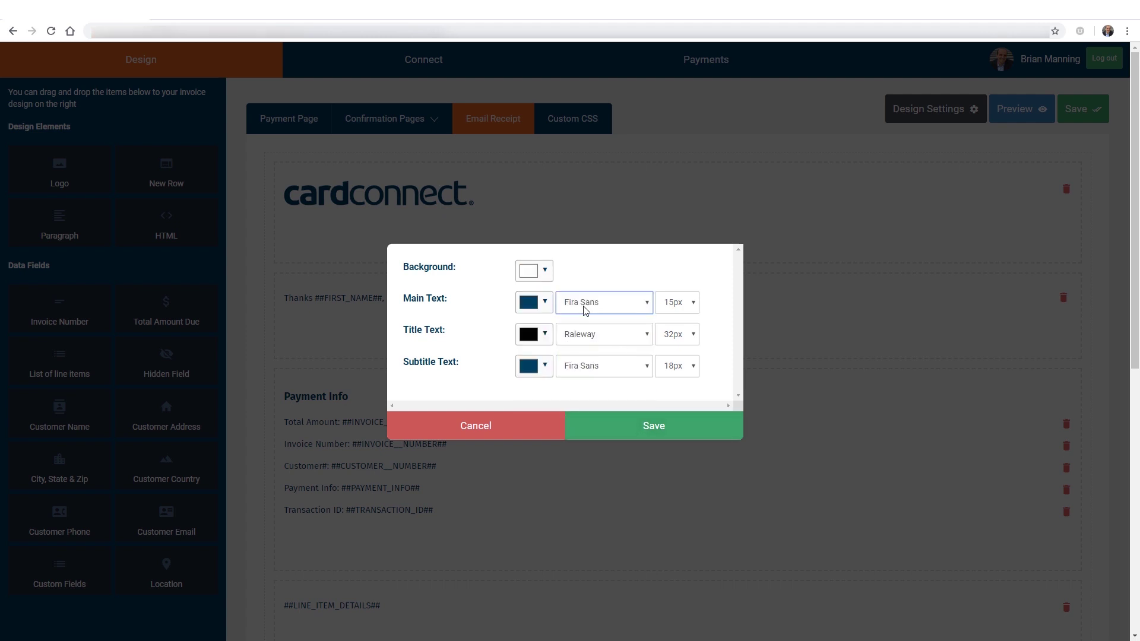
left_click(644, 421)
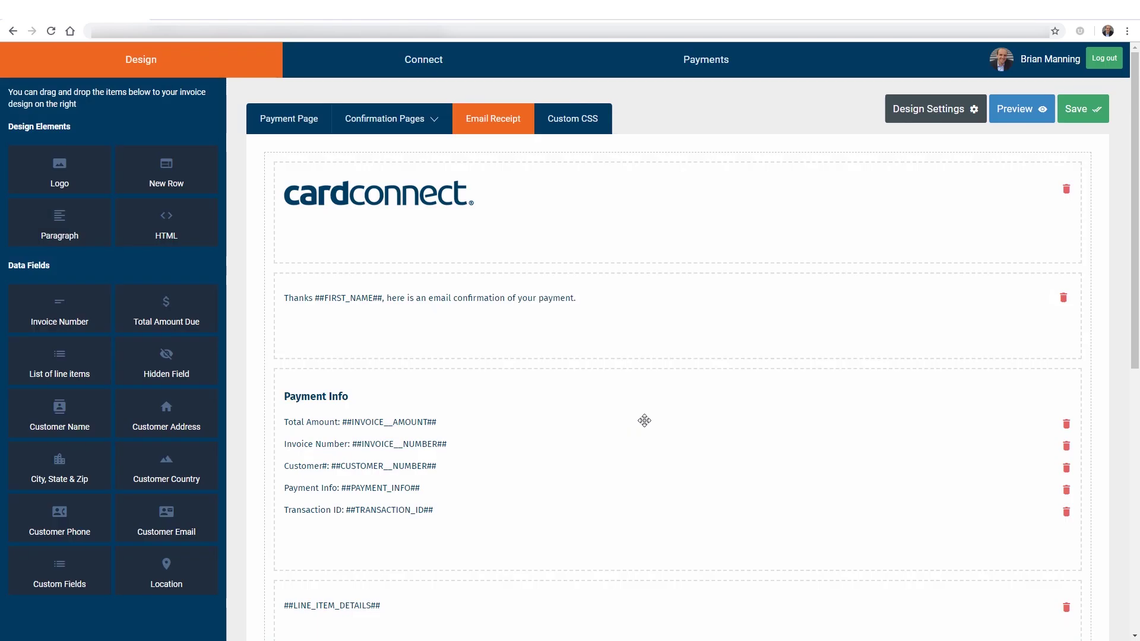
left_click(1022, 116)
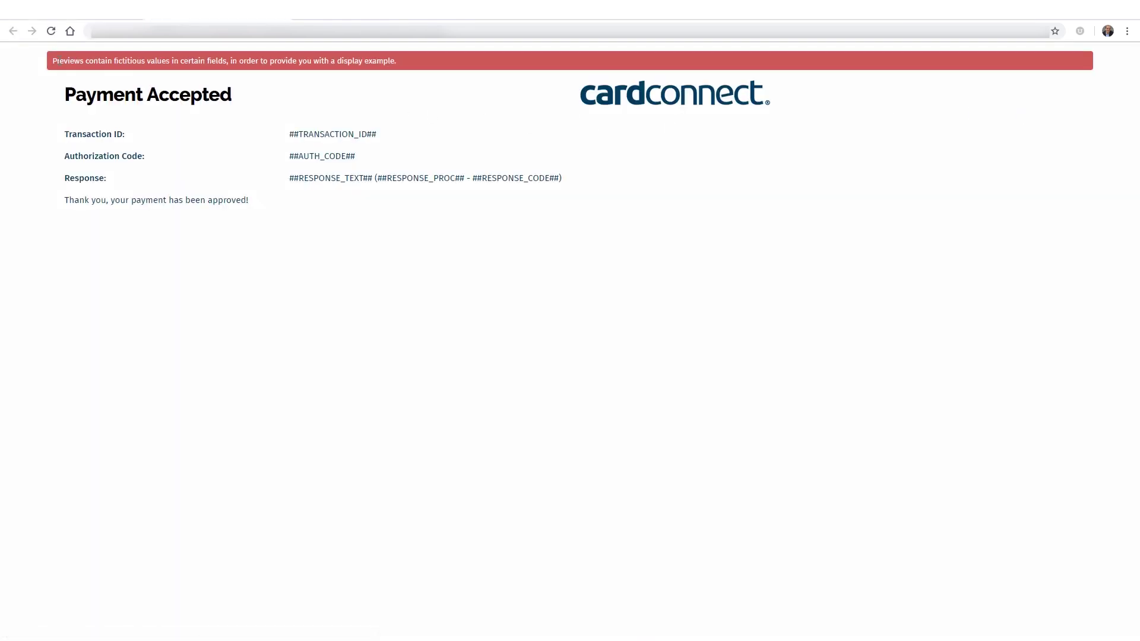
- Review the approved-payment preview, return to the editor, and save all design pages
left_click_drag(54, 60, 326, 23)
key("alt+Left")
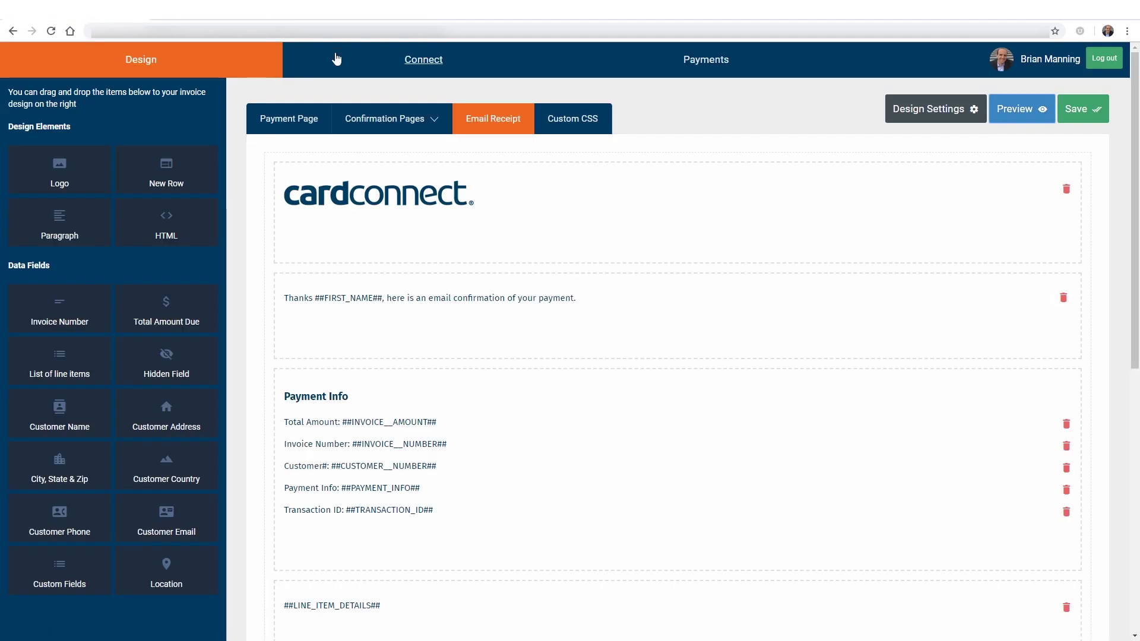
left_click(1079, 113)
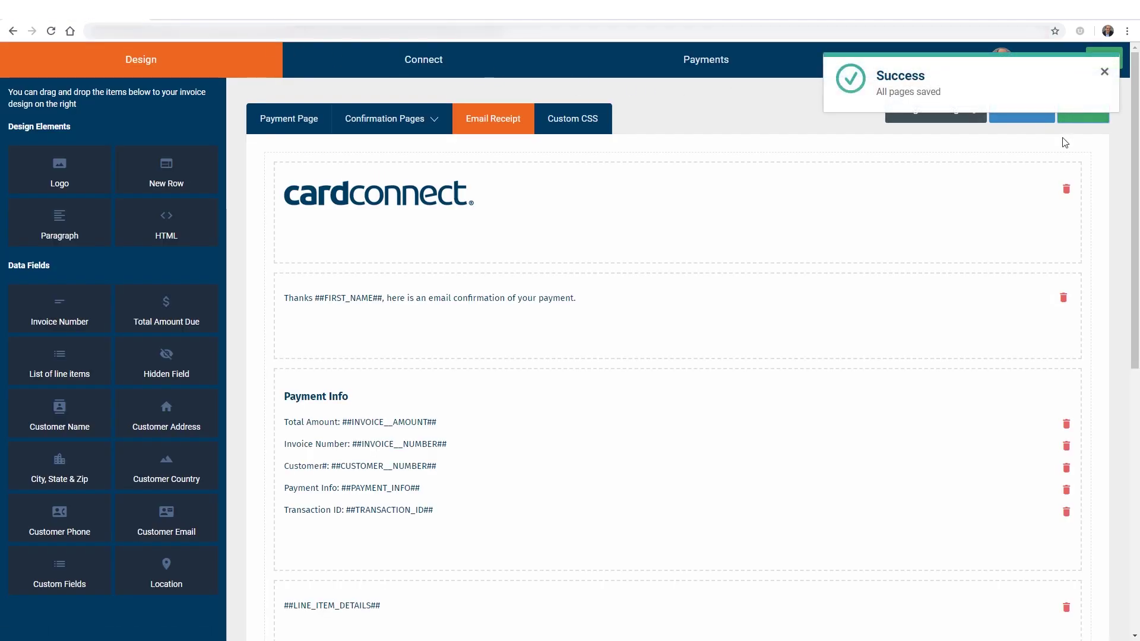
left_click(442, 60)
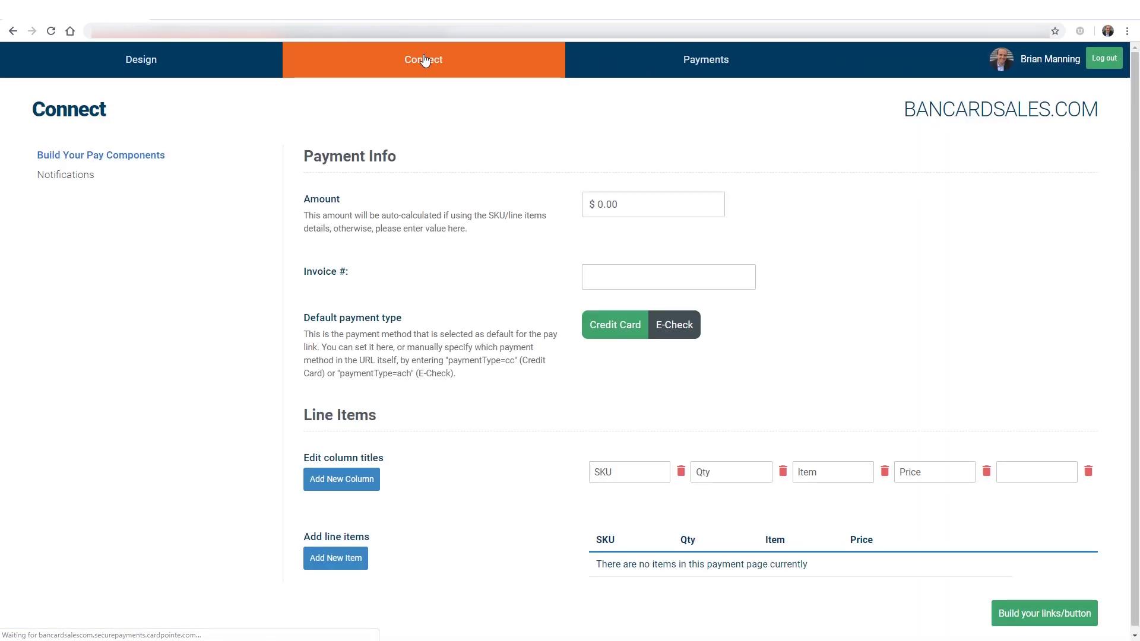
- Enter amount 25 and invoice number 1000, then build the pay link and iframe code
double_click(596, 205)
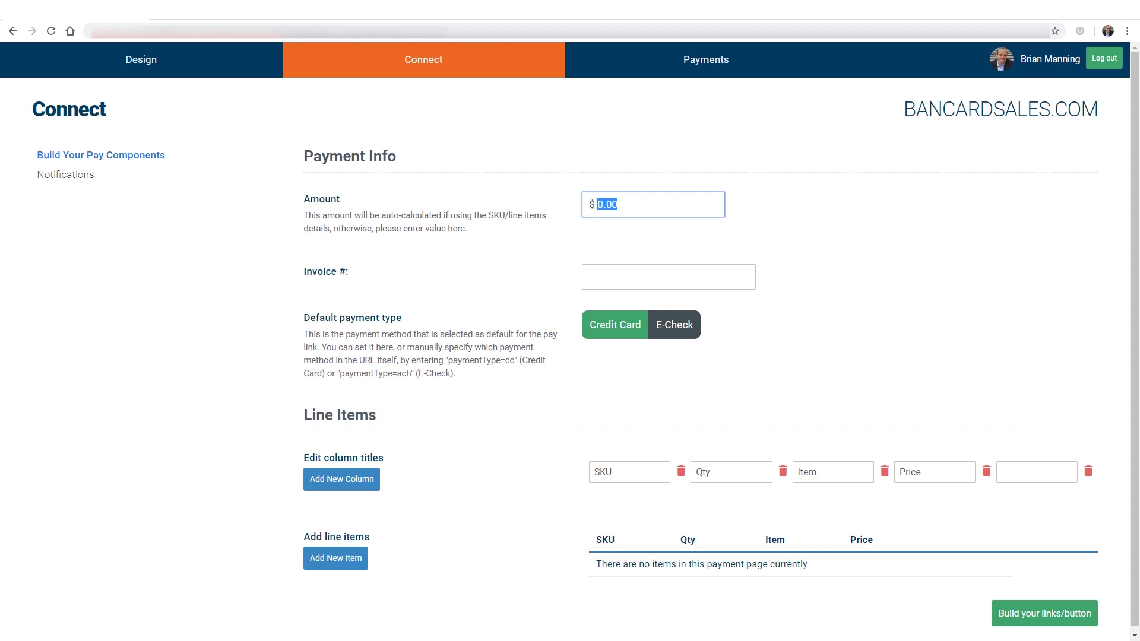
type("25")
key("Tab")
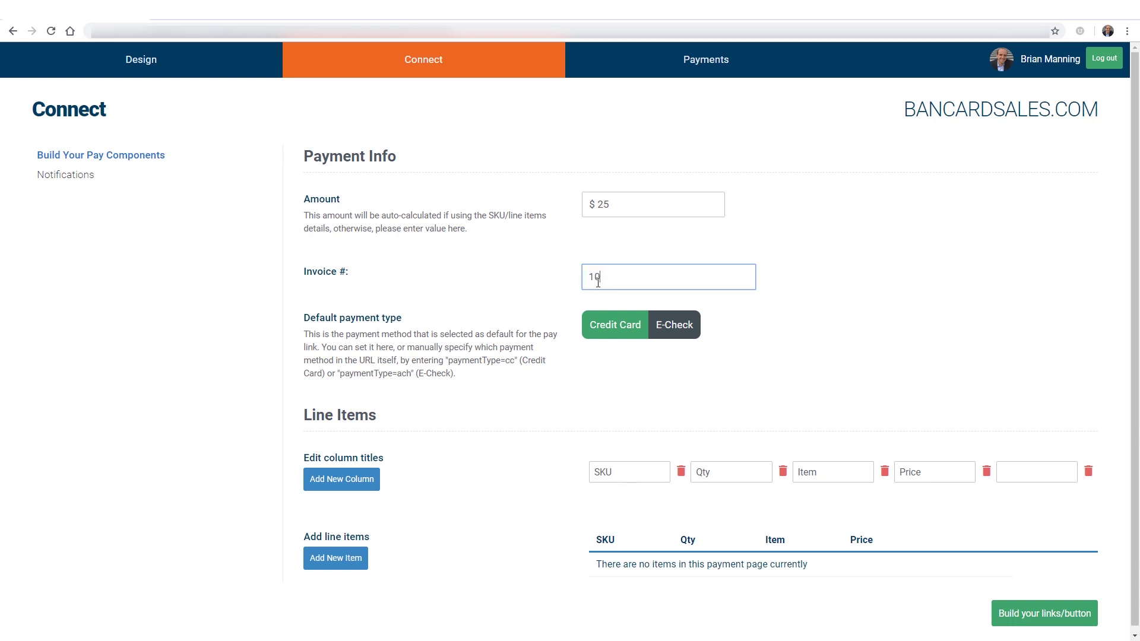
type("0")
key("Tab")
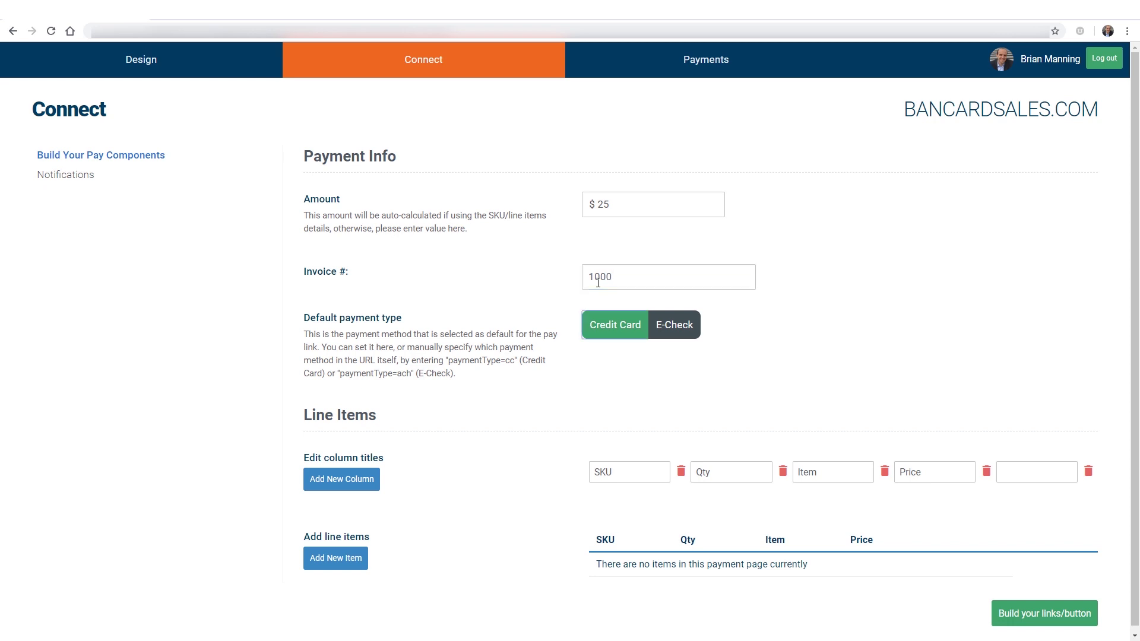
left_click(1011, 616)
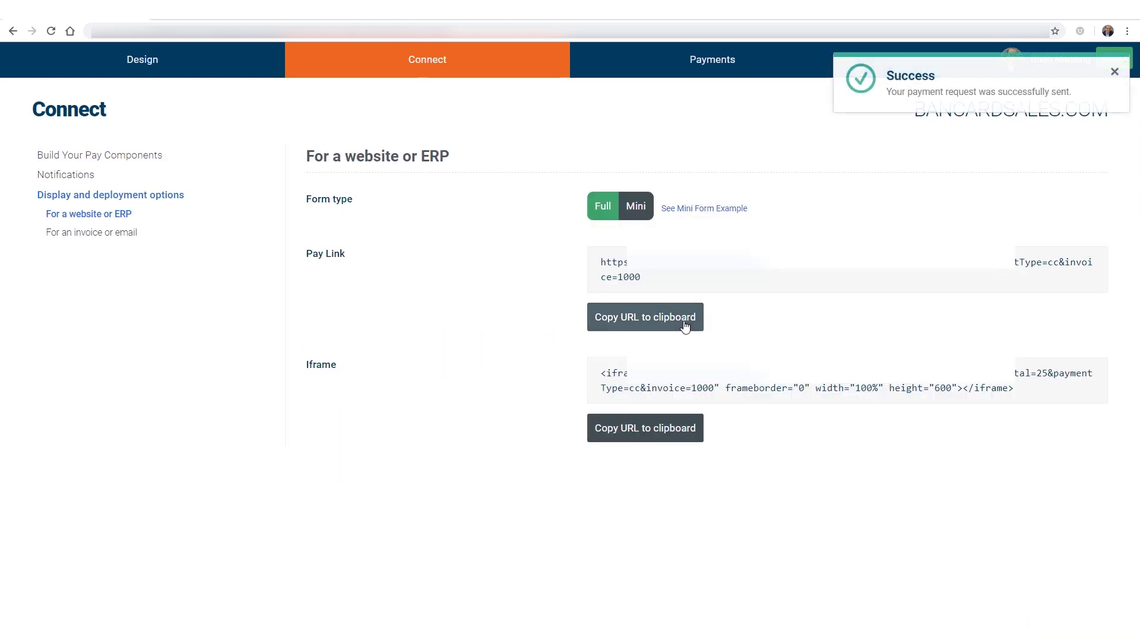
- Copy the iframe code and pay link URL, then check invoice 1000 on the $25.00 page
left_click(641, 431)
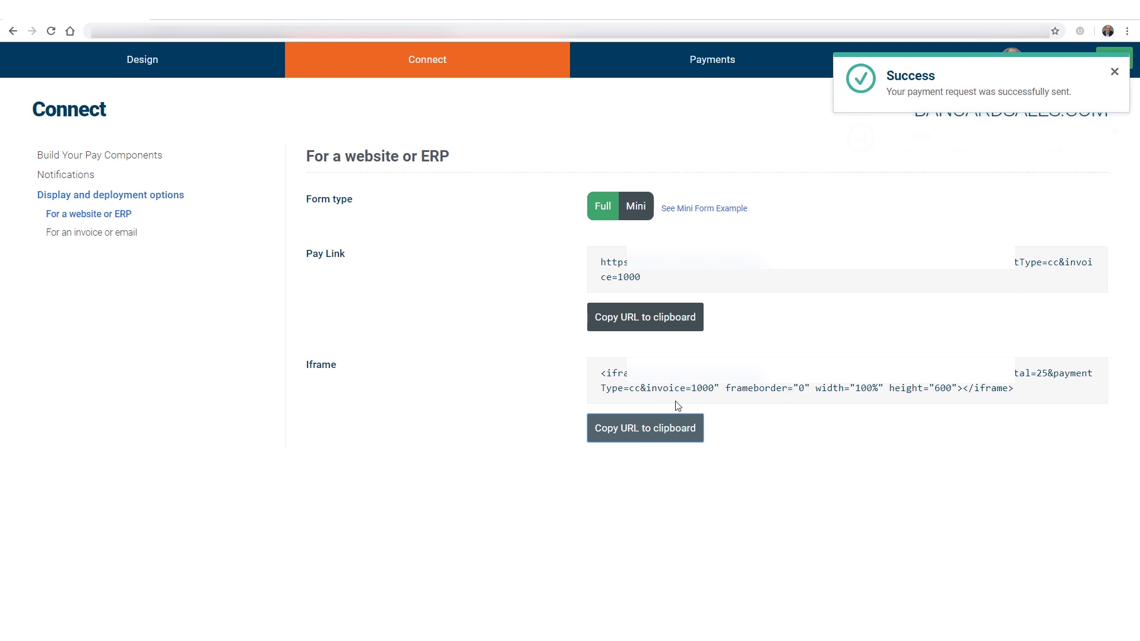
left_click_drag(617, 373, 802, 391)
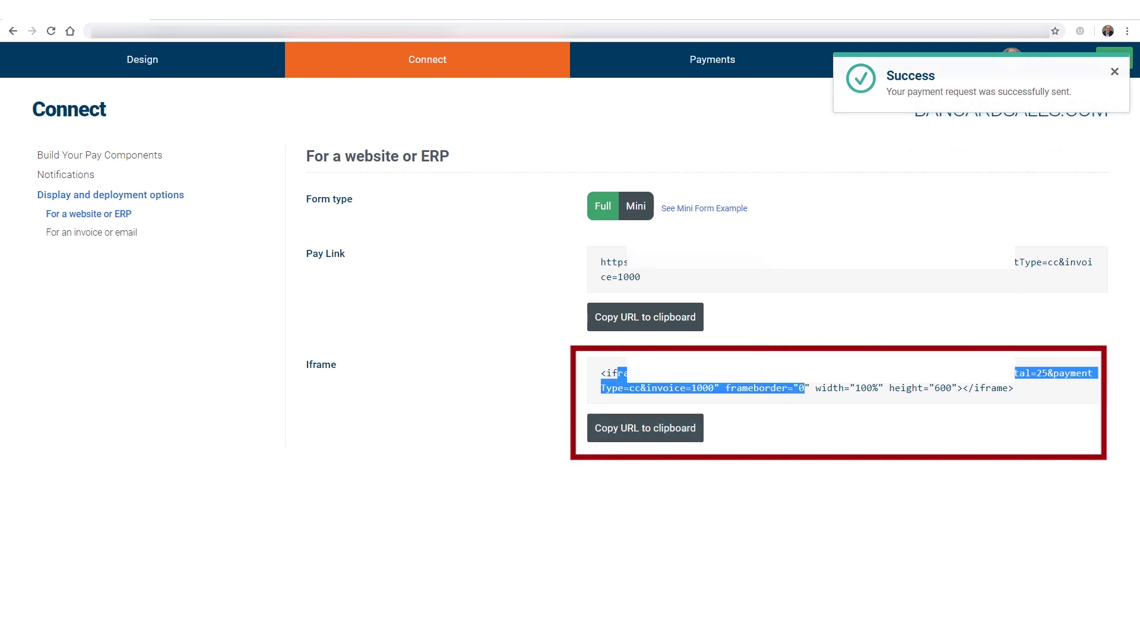
left_click(645, 317)
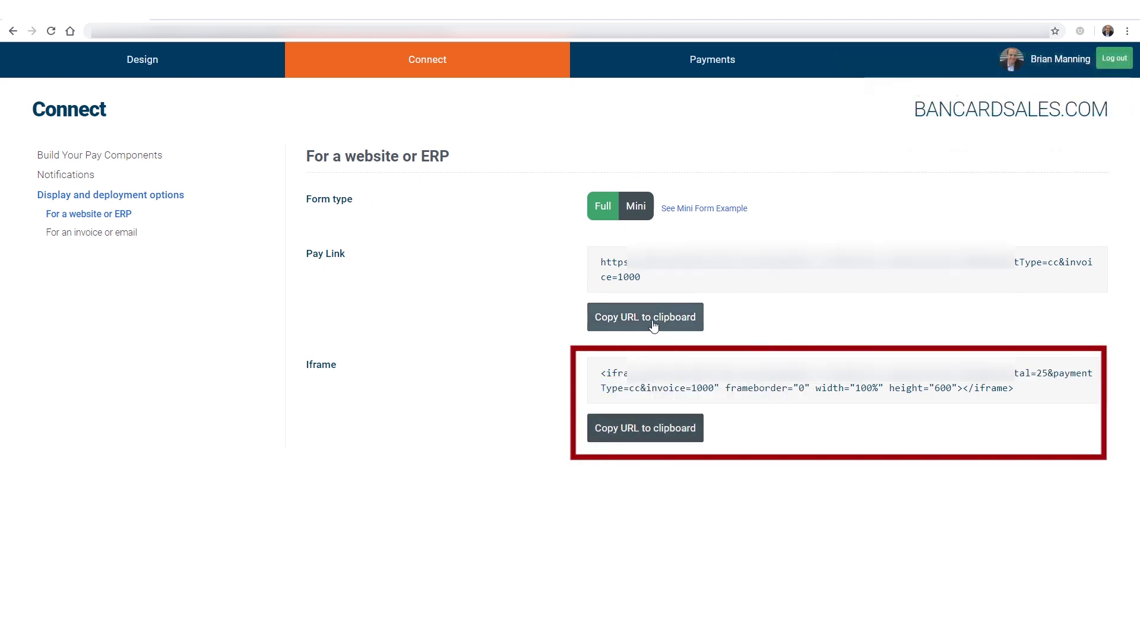
triple_click(653, 282)
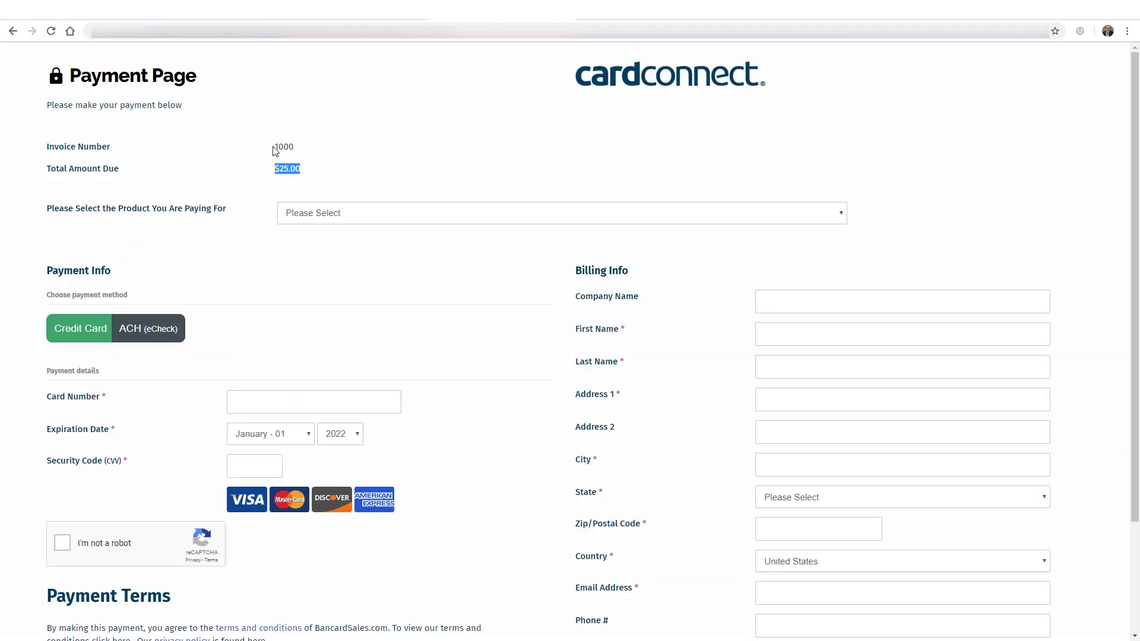
left_click_drag(275, 149, 301, 148)
left_click(307, 152)
- Return to the Connect page listing the generated pay link and iframe code
left_click(119, 18)
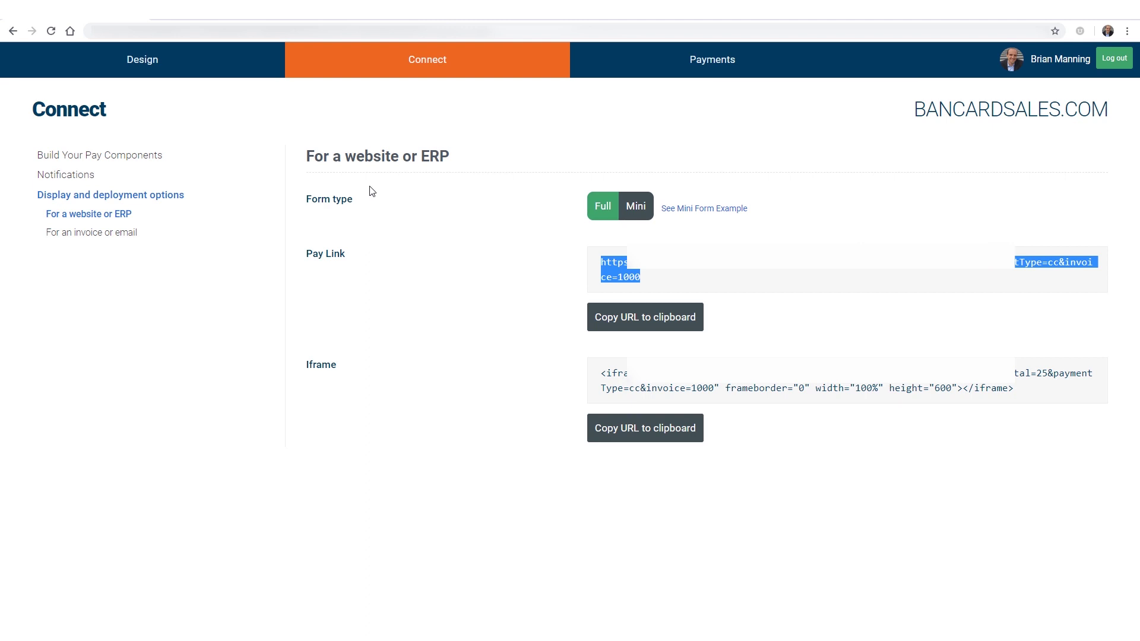
left_click(69, 177)
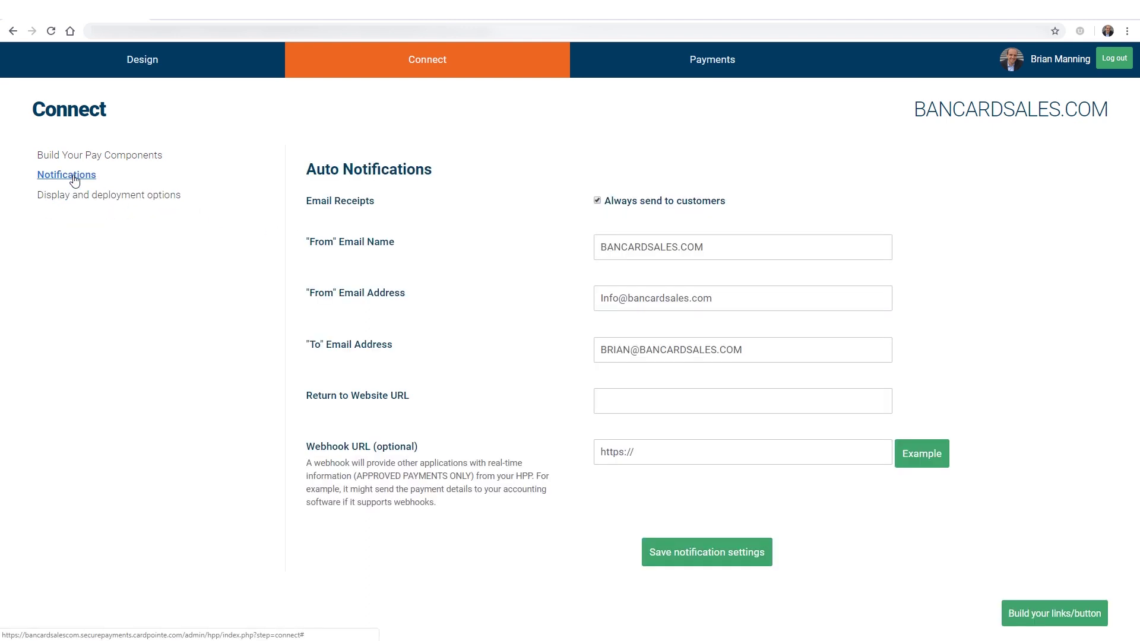
left_click(597, 201)
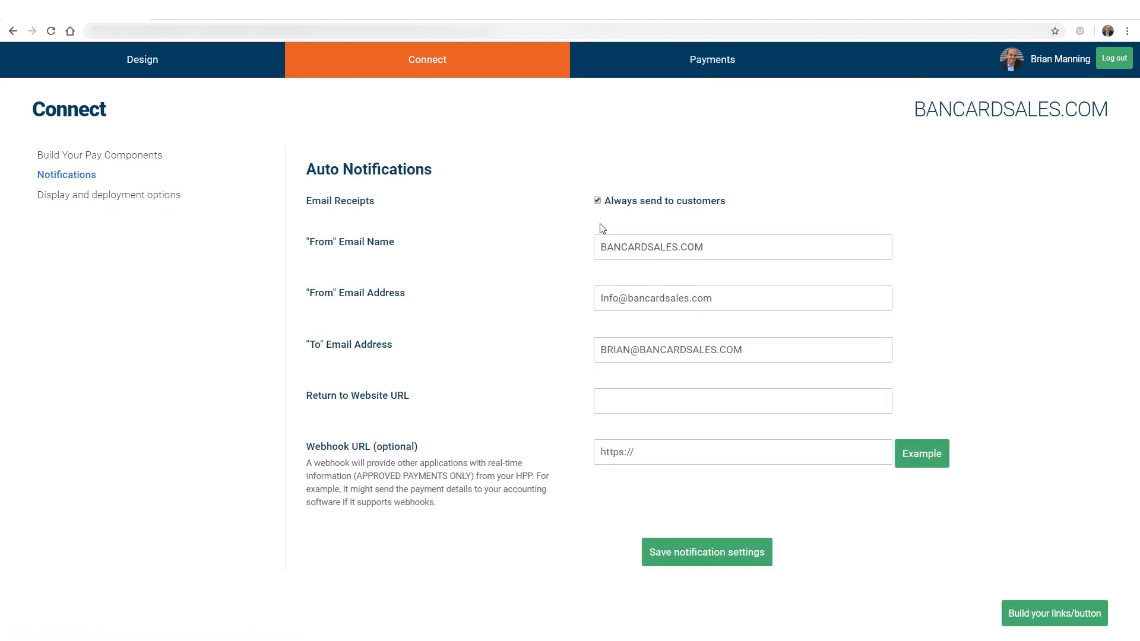
left_click(626, 398)
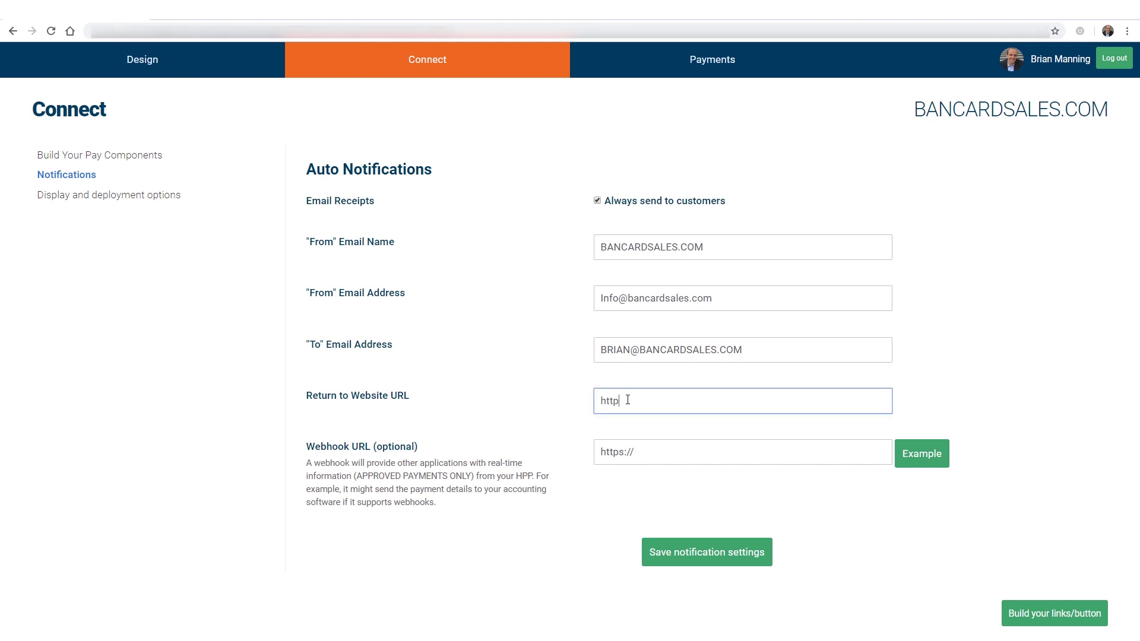
type("www.bancardsales.com")
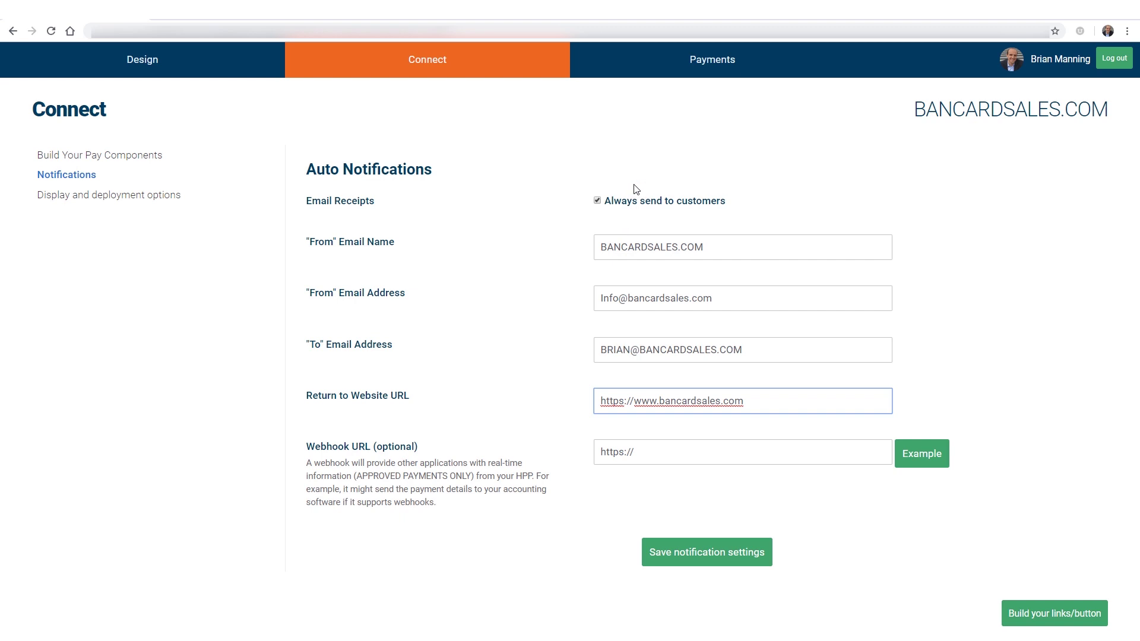
left_click(715, 70)
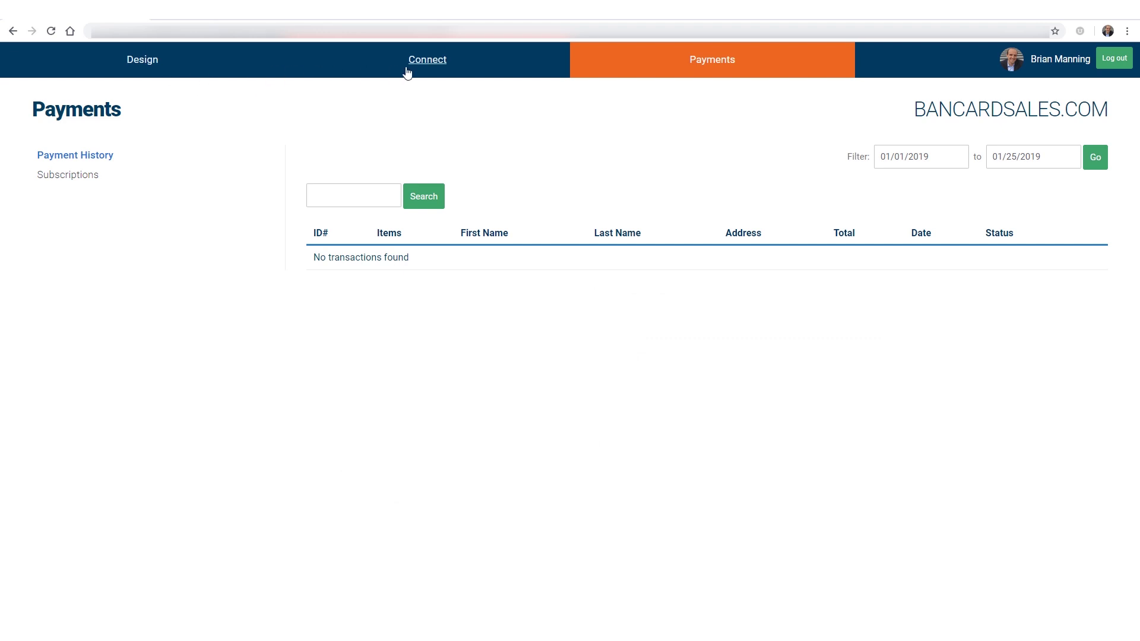
- Leave the empty Payment History and go back to the Payment Page design layout
left_click(116, 65)
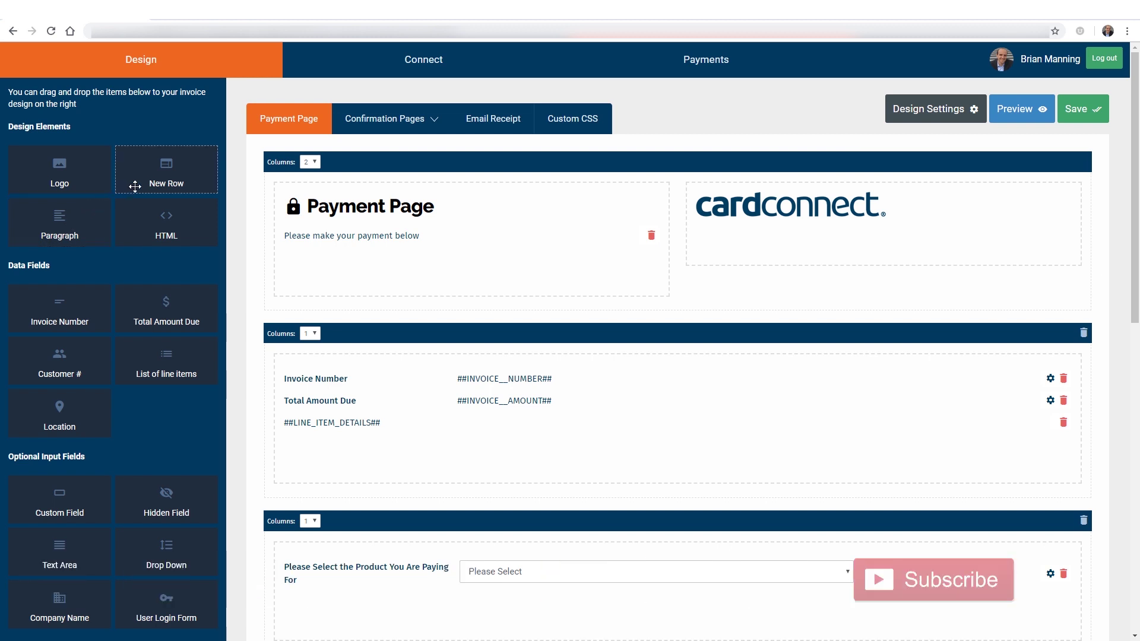
- Place an empty row below the header row, delete it again, and scroll down the page
left_click_drag(158, 178, 167, 249)
left_click_drag(315, 324, 342, 342)
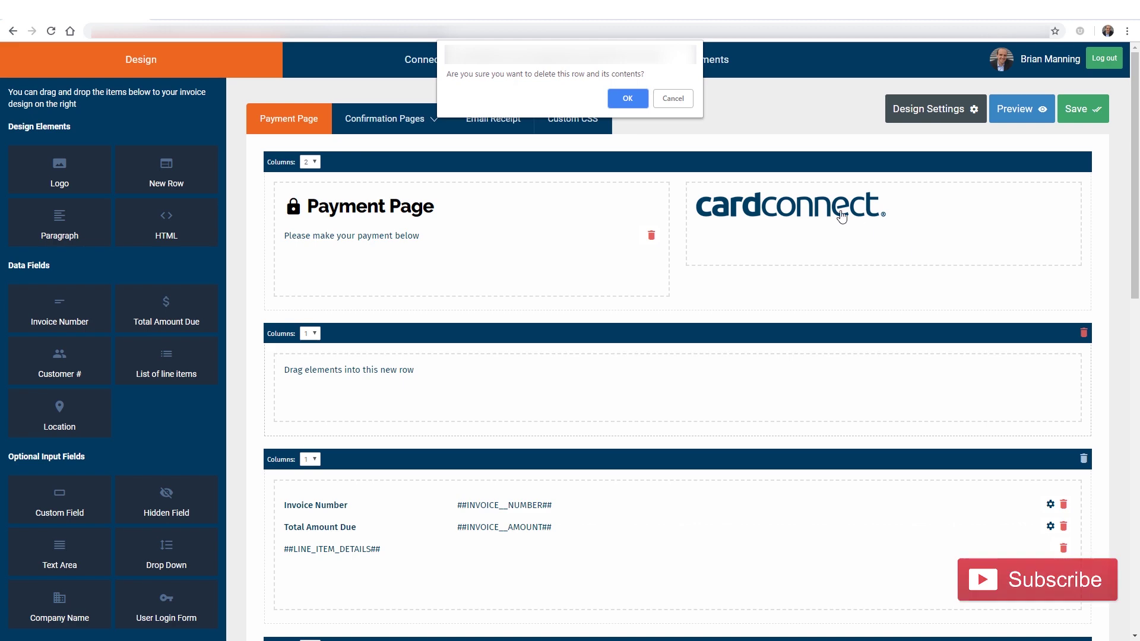
left_click(639, 104)
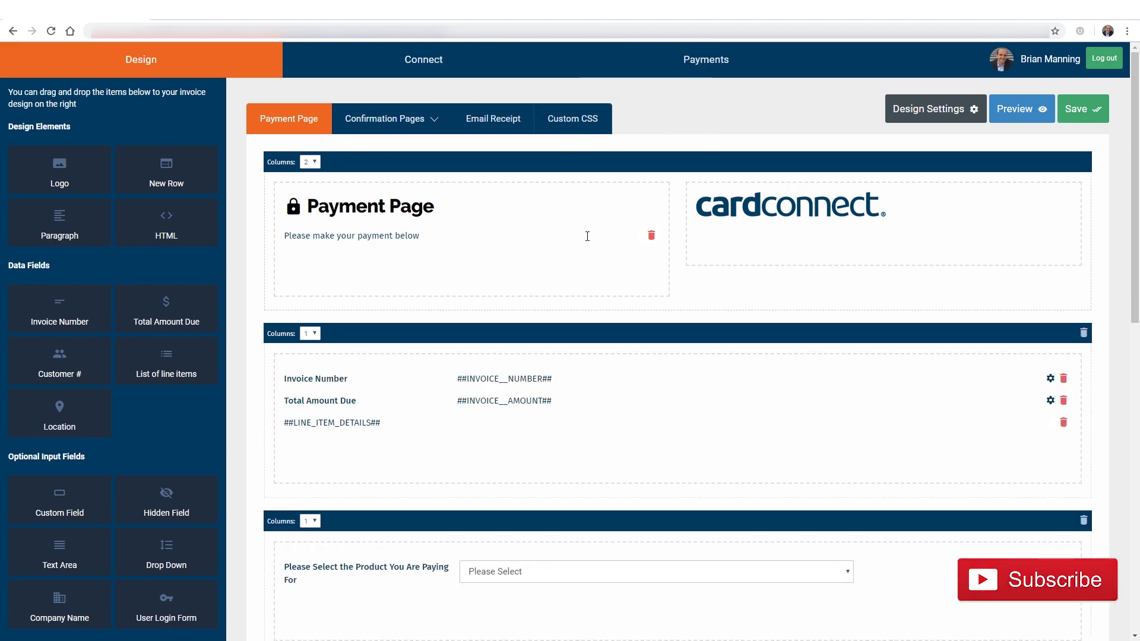
scroll(587, 235, "down", 10)
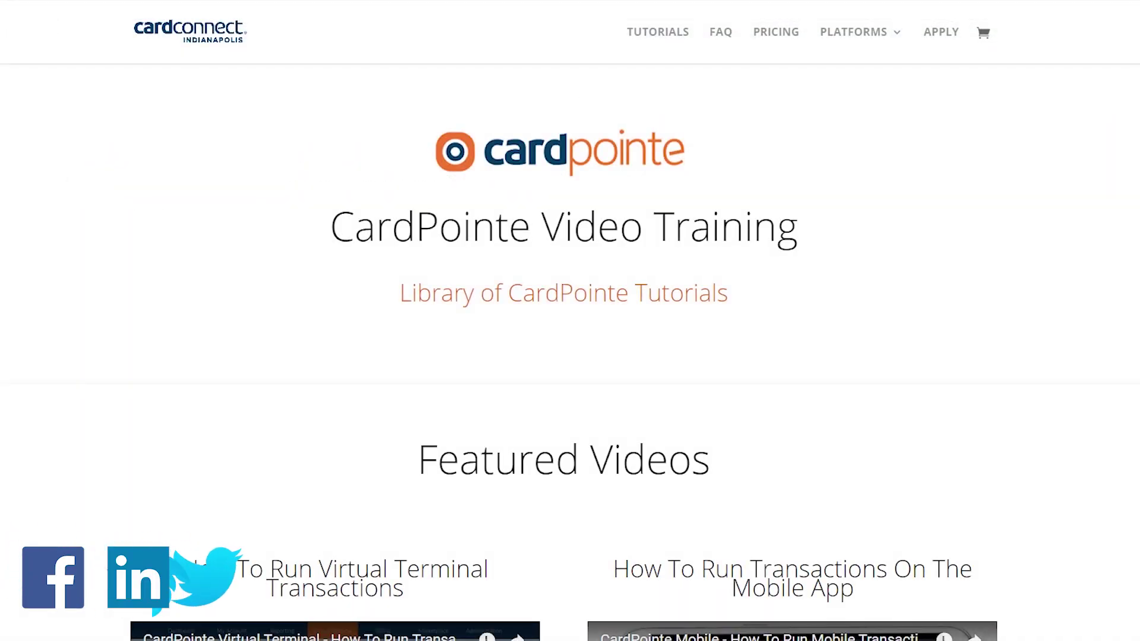
- Scroll past the Virtual Terminal and Mobile tutorials to the CardPointe Hosted Payment Page videos
scroll(564, 333, "down", 4)
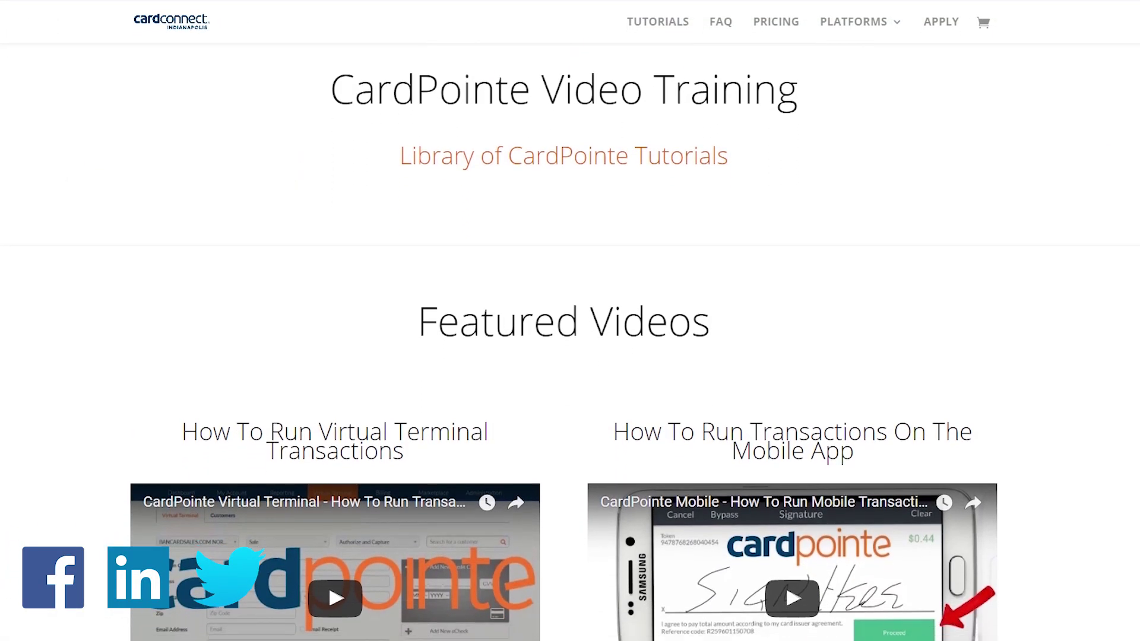
scroll(564, 332, "down", 4)
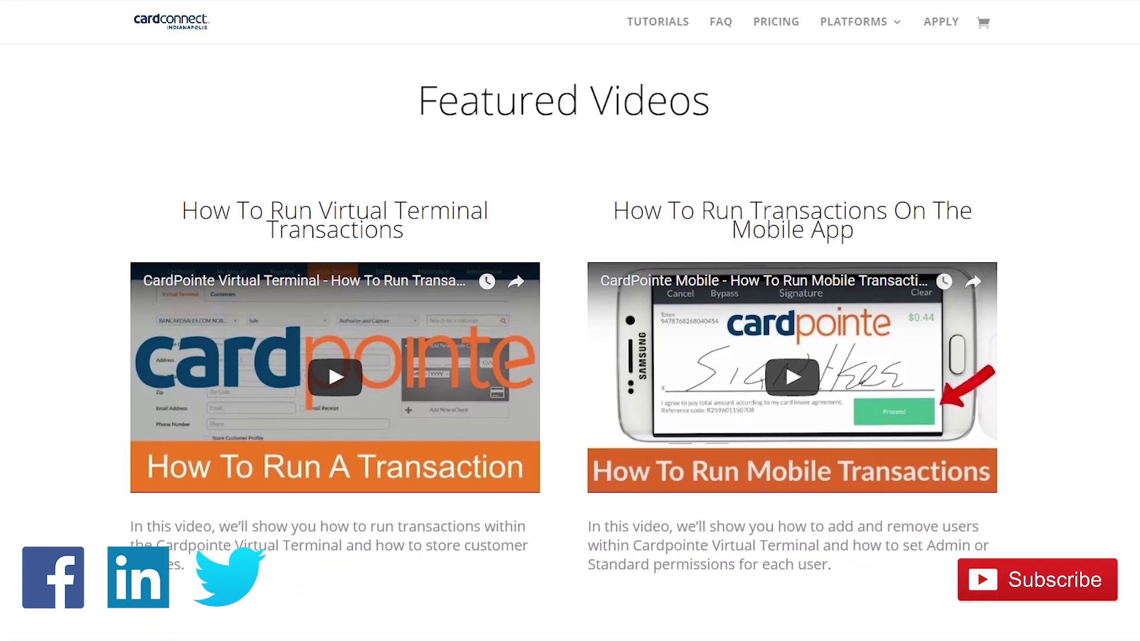
scroll(564, 333, "down", 4)
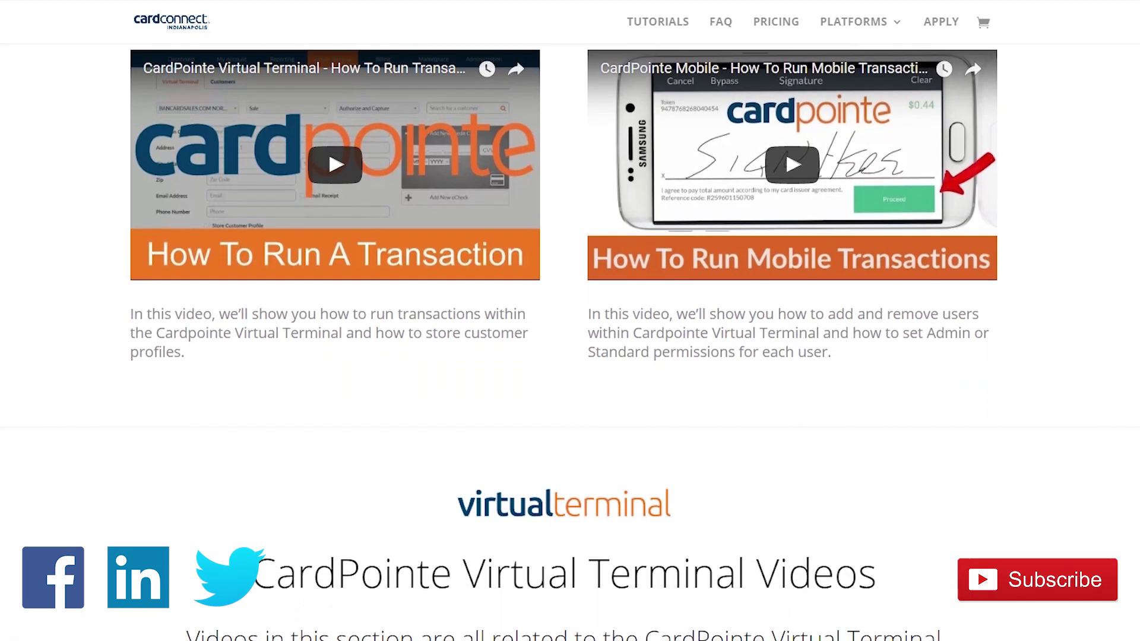
scroll(564, 333, "down", 5)
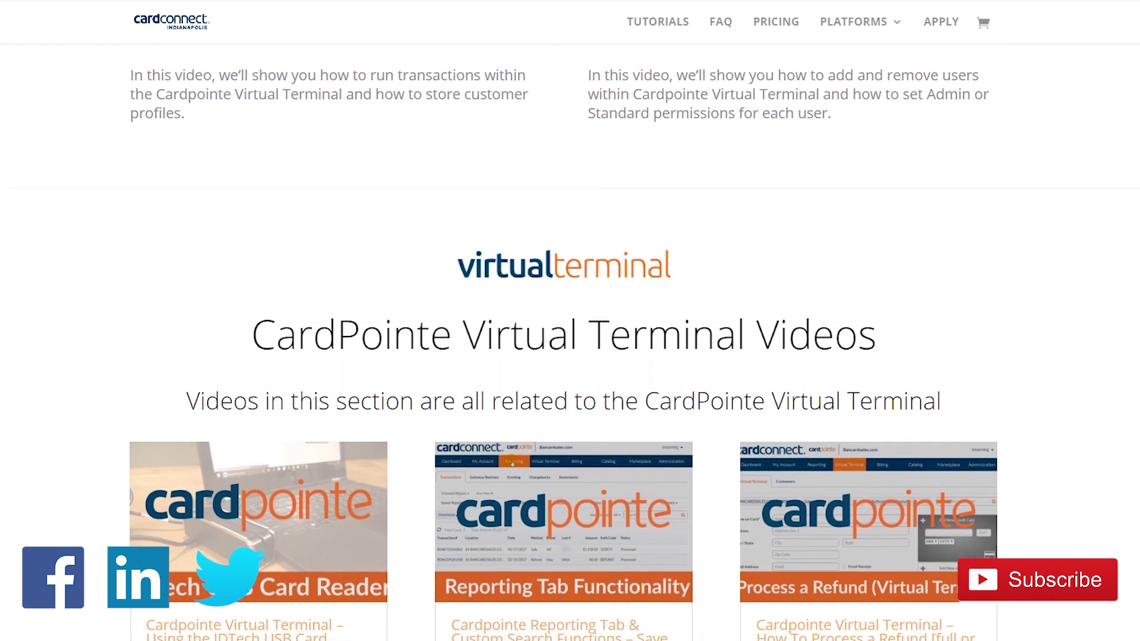
scroll(564, 332, "down", 5)
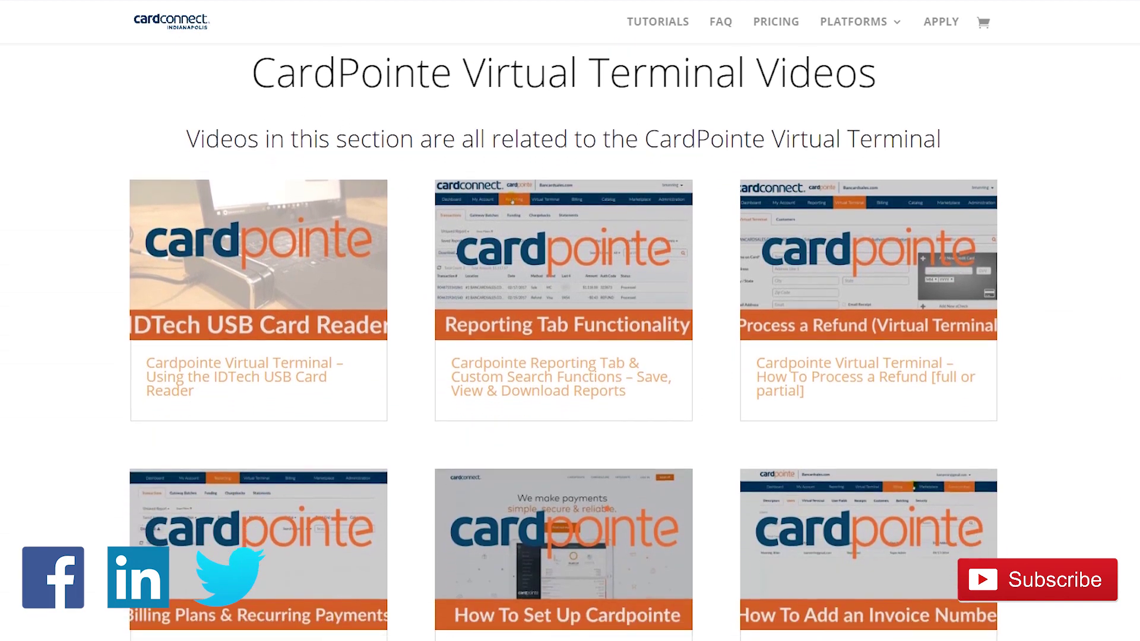
scroll(564, 333, "down", 4)
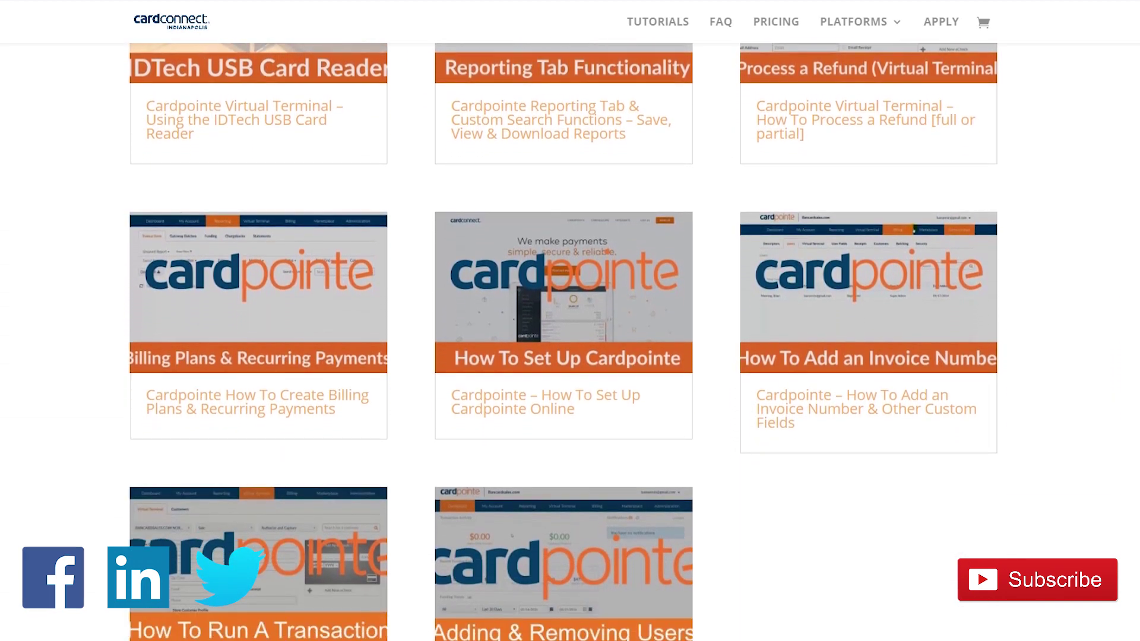
scroll(564, 332, "down", 5)
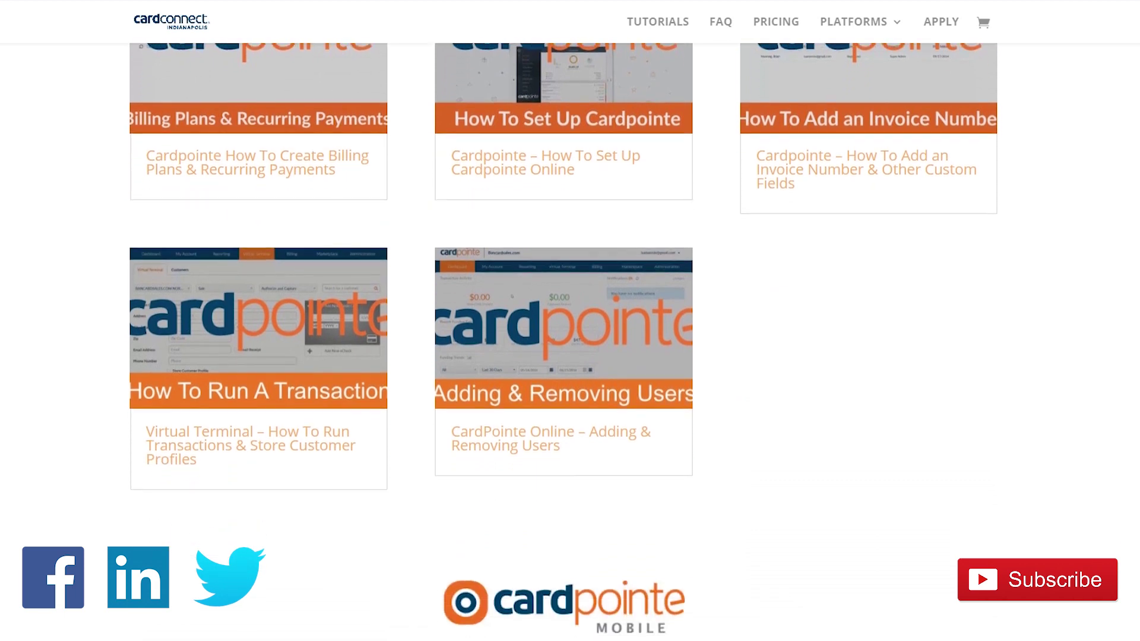
scroll(564, 333, "down", 4)
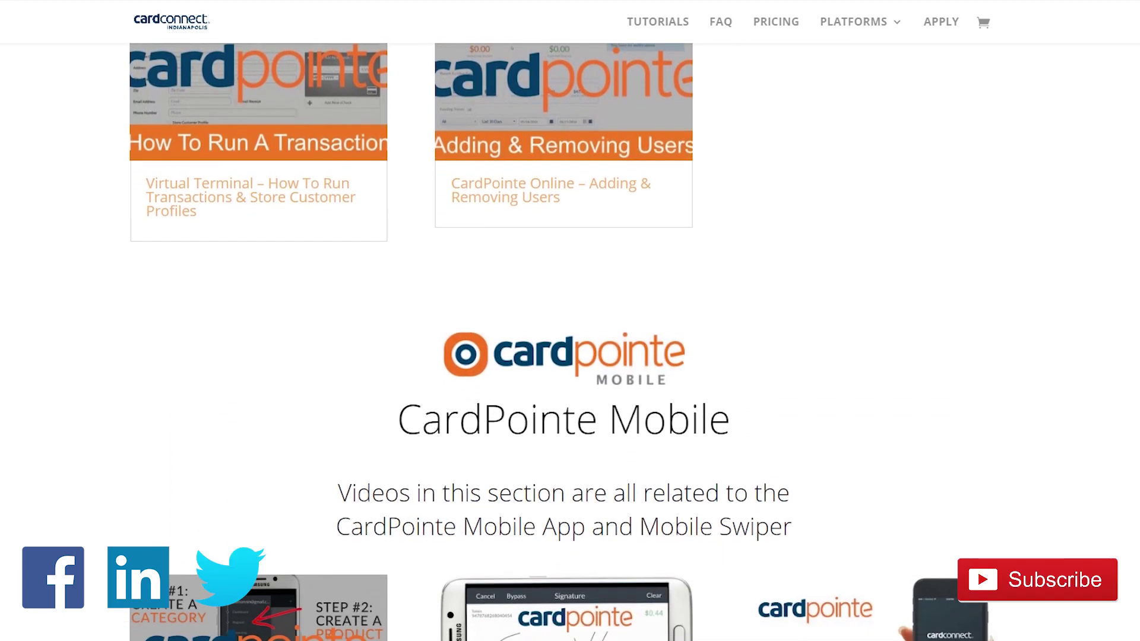
scroll(564, 332, "down", 5)
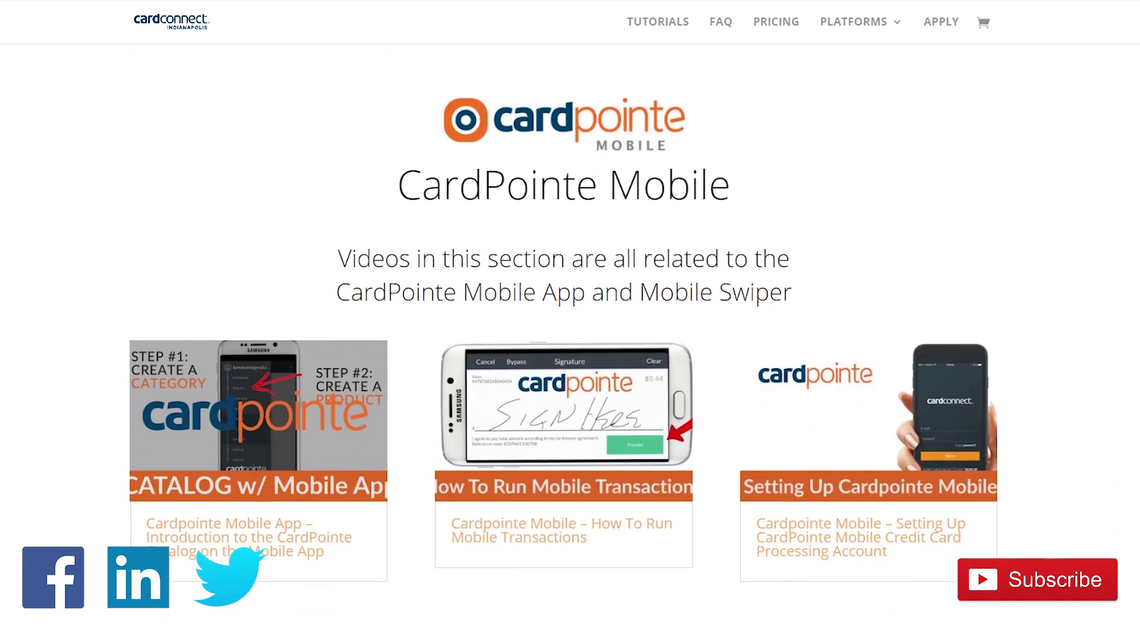
scroll(564, 332, "down", 3)
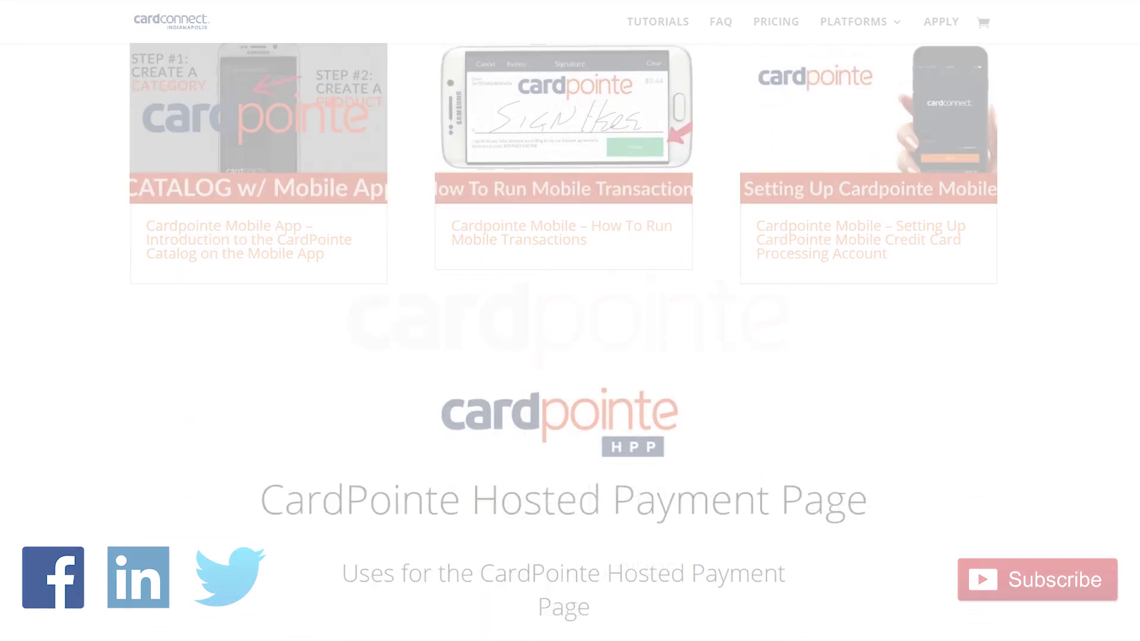